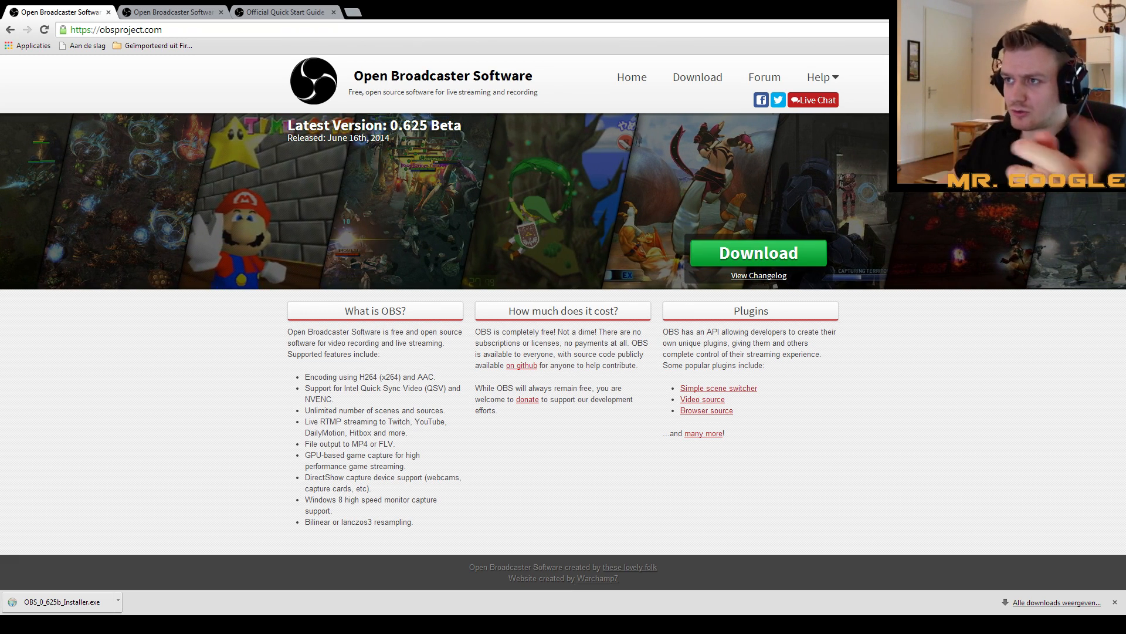
# Step: Open the OBS download page and tick the confirmation that the license agreement has been read and understood
pyautogui.click(178, 33)
pyautogui.click(189, 378)
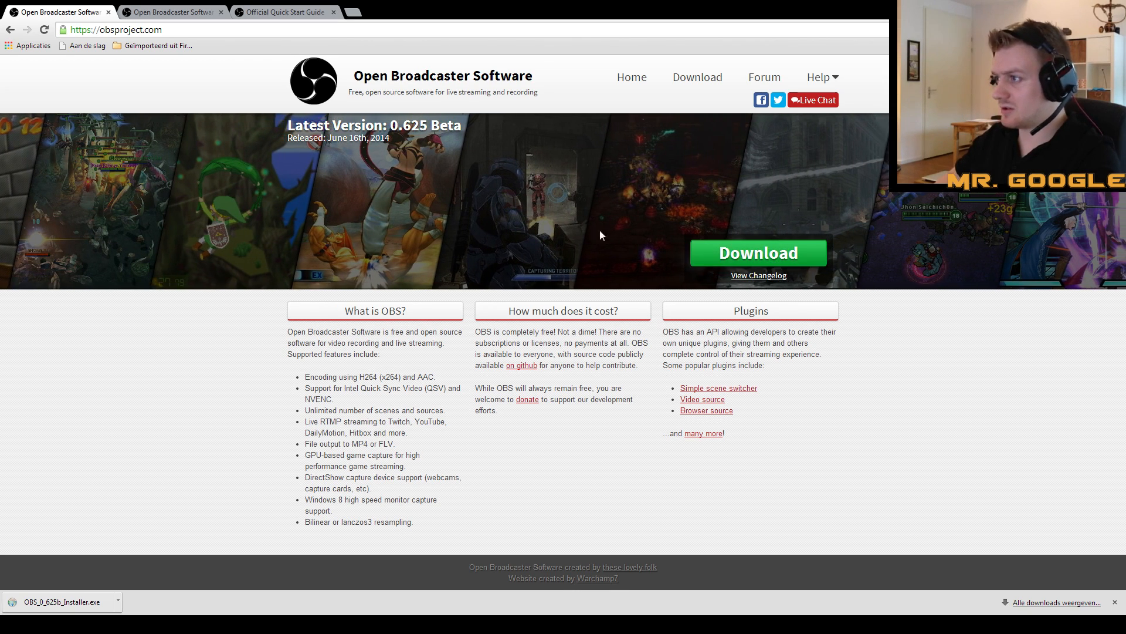
pyautogui.click(177, 13)
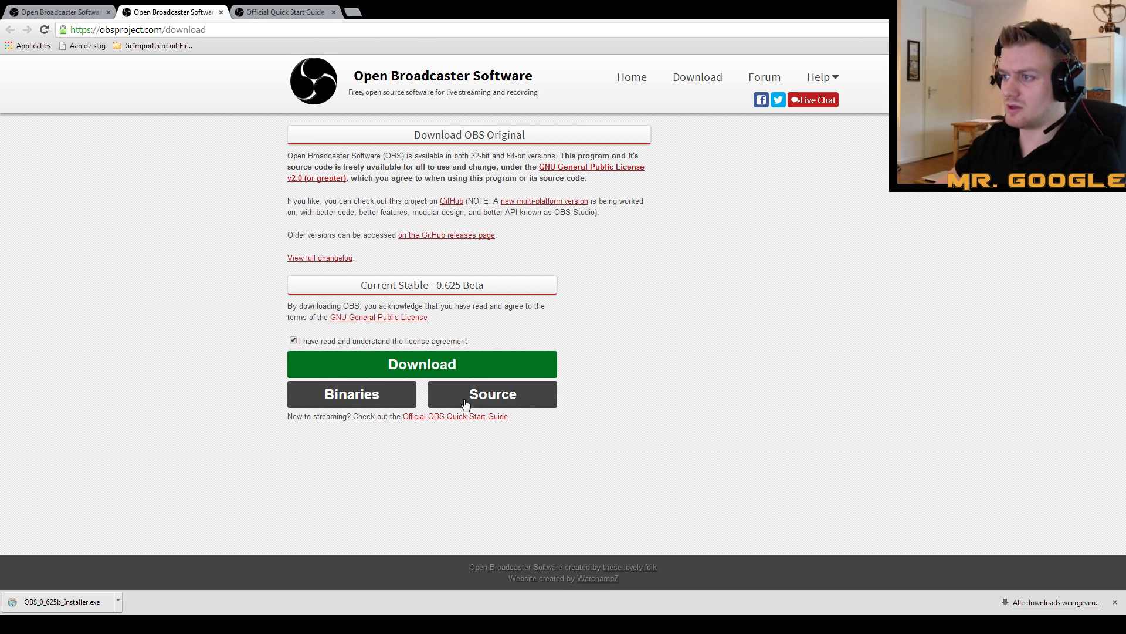
pyautogui.click(293, 341)
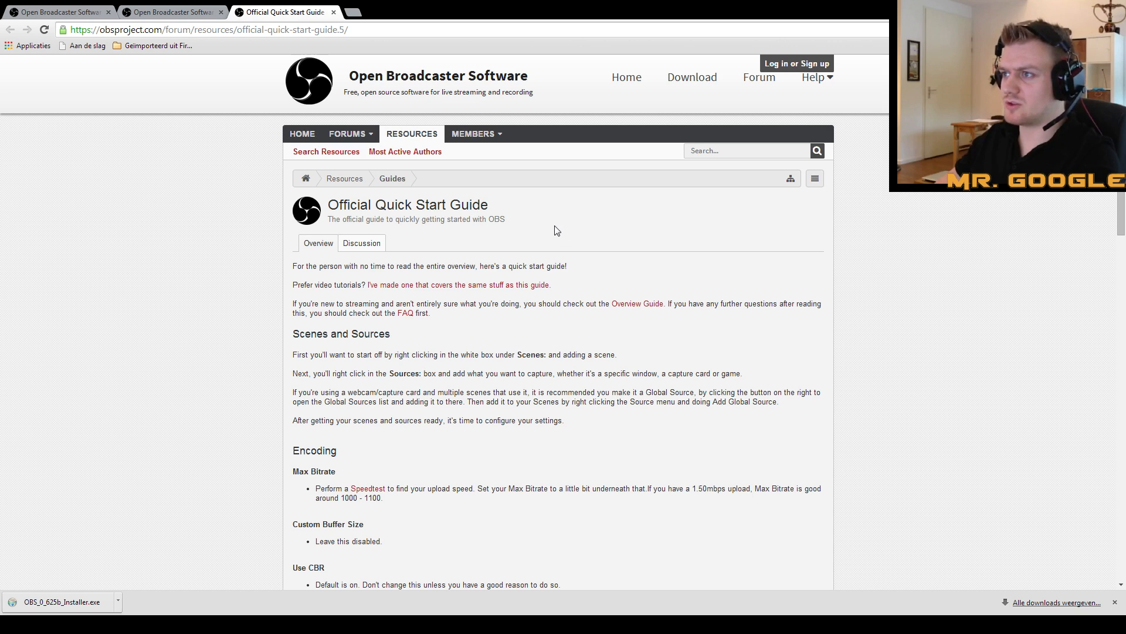
# Step: Read through the Official Quick Start Guide, including its encoding, broadcast, video and advanced settings sections
pyautogui.scroll(-15, 520, 195)
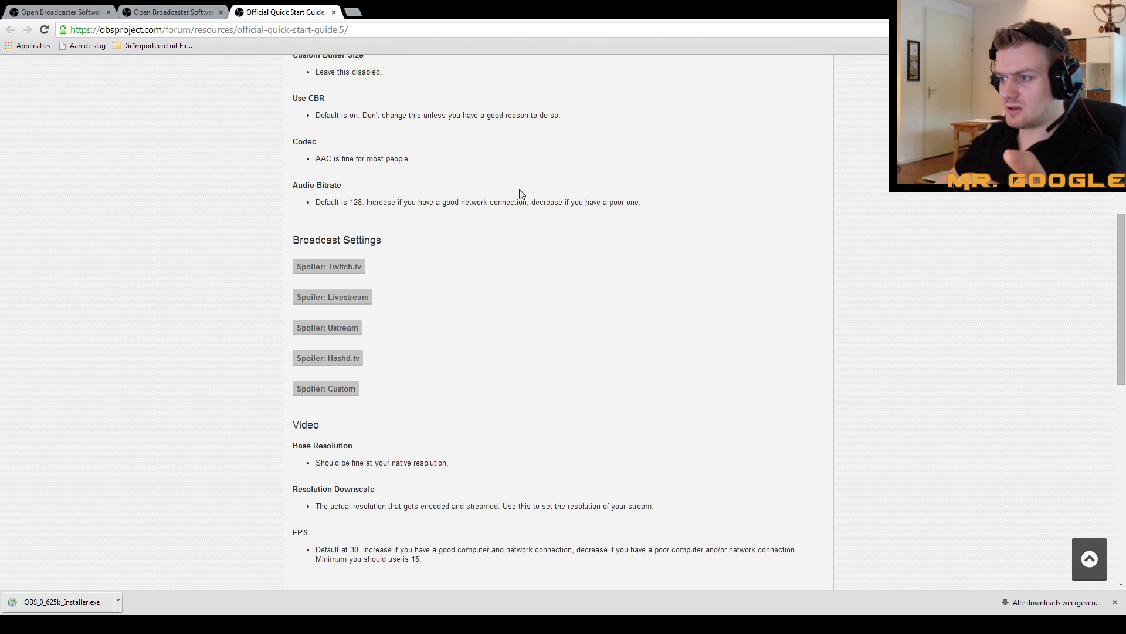
pyautogui.scroll(-3, 523, 199)
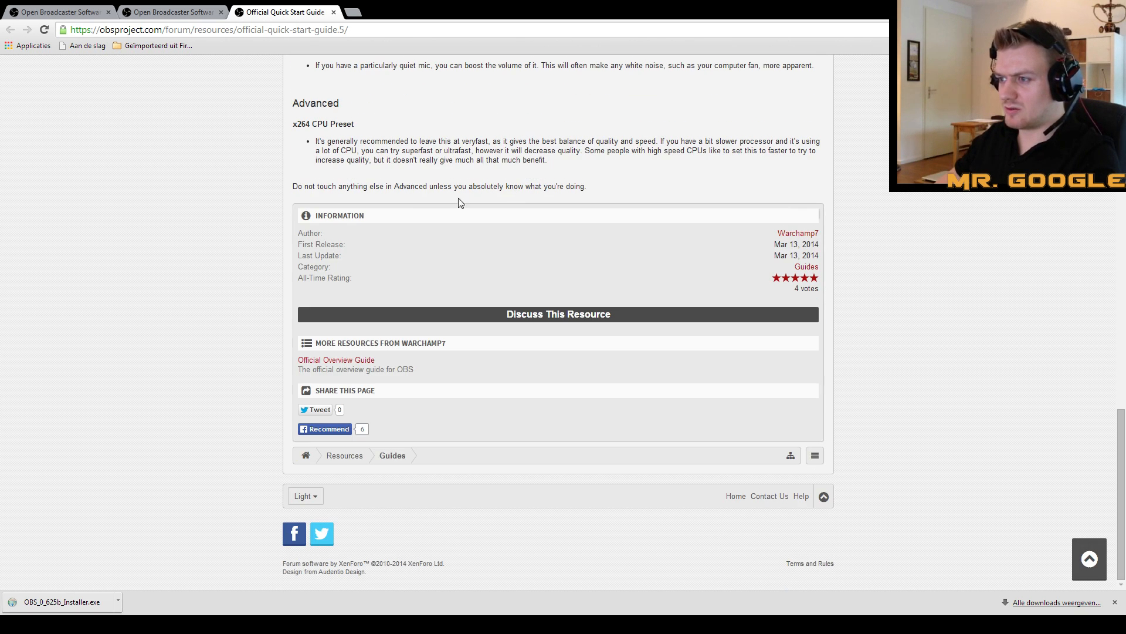
pyautogui.scroll(20, 254, 294)
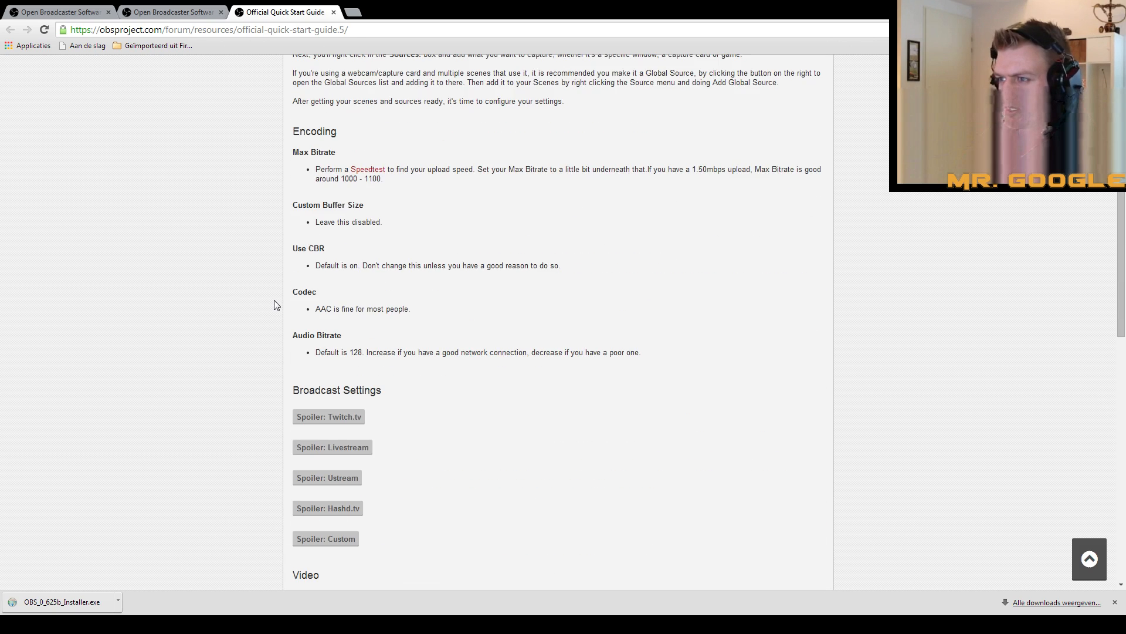
pyautogui.scroll(1, 273, 306)
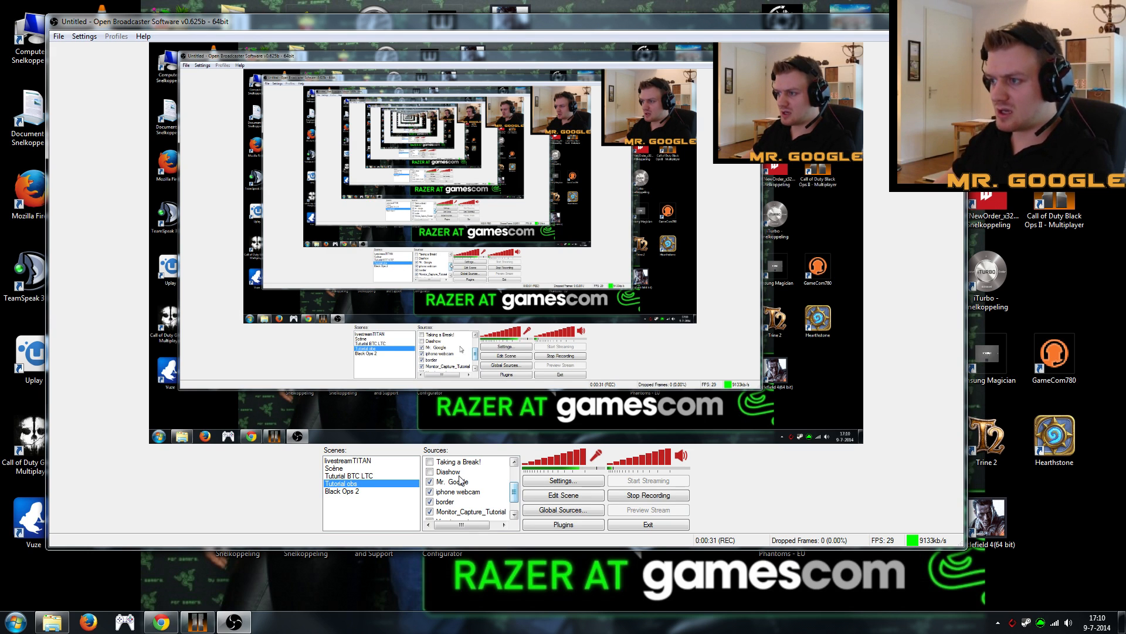
# Step: Try adding a new scene with the name "turorial obs" and dismiss the naming dialog
pyautogui.rightClick(350, 508)
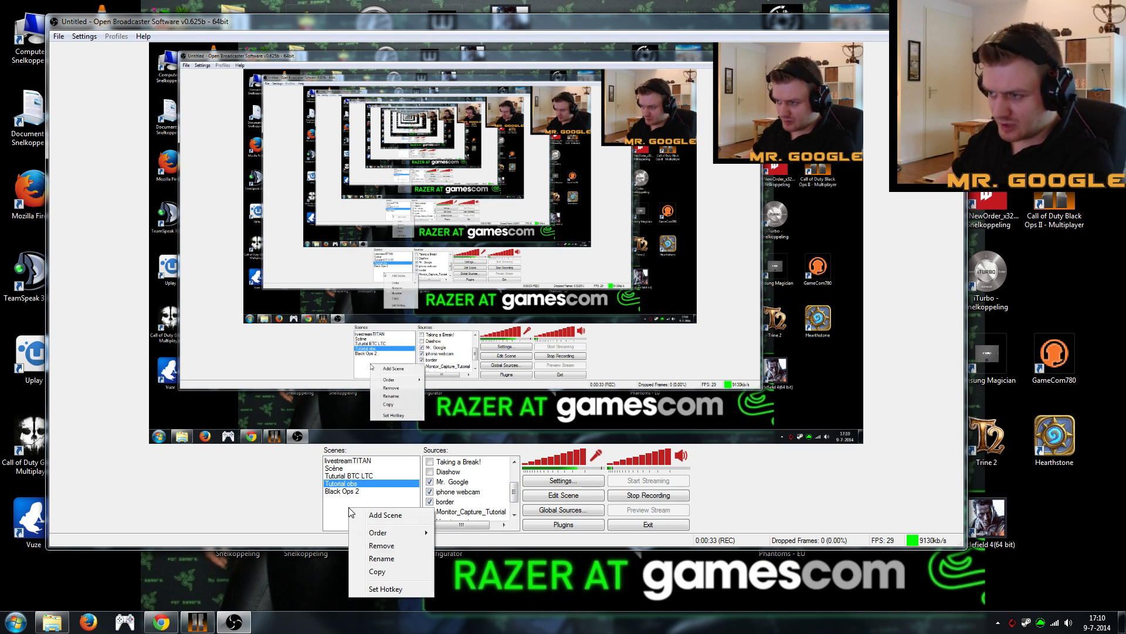
pyautogui.click(379, 514)
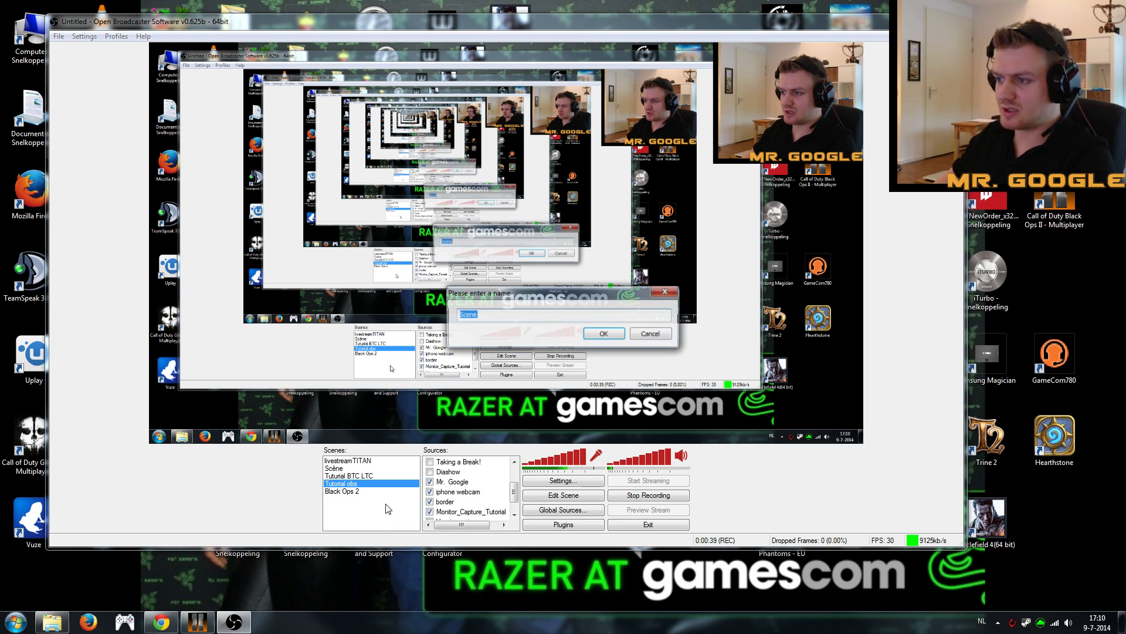
pyautogui.moveTo(514, 298); pyautogui.dragTo(137, 459)
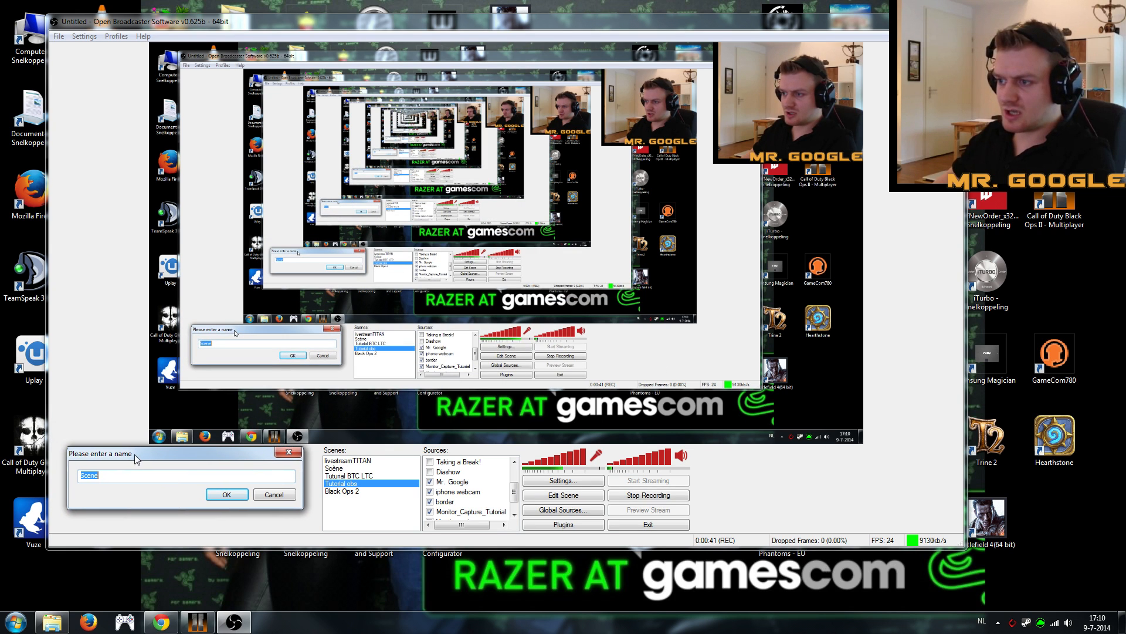
pyautogui.write('tu')
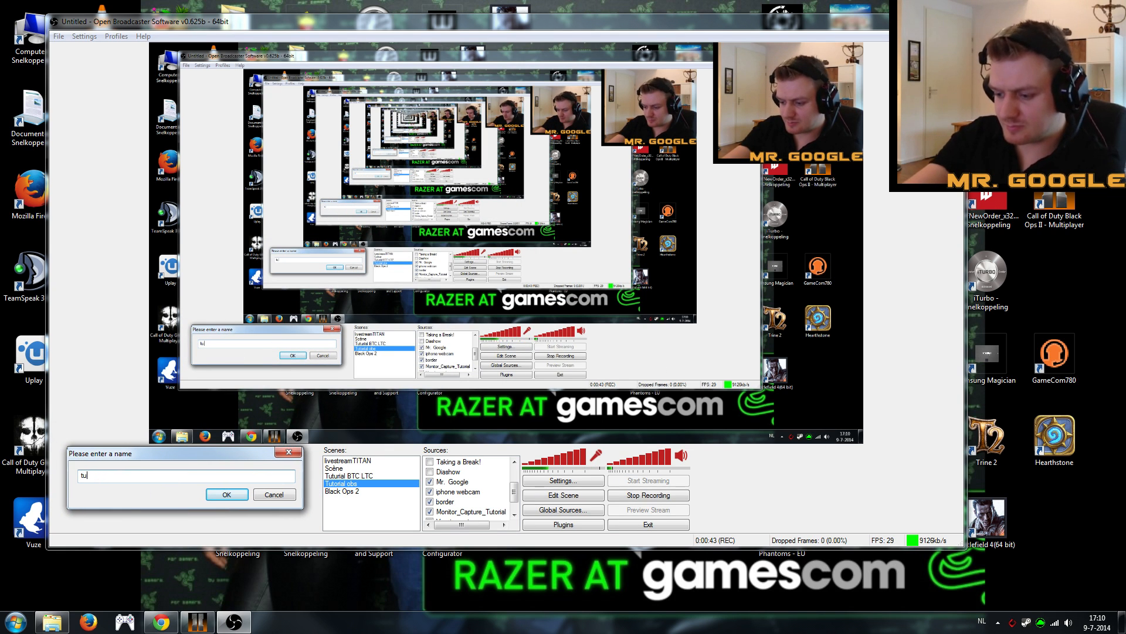
pyautogui.write('rorial obs')
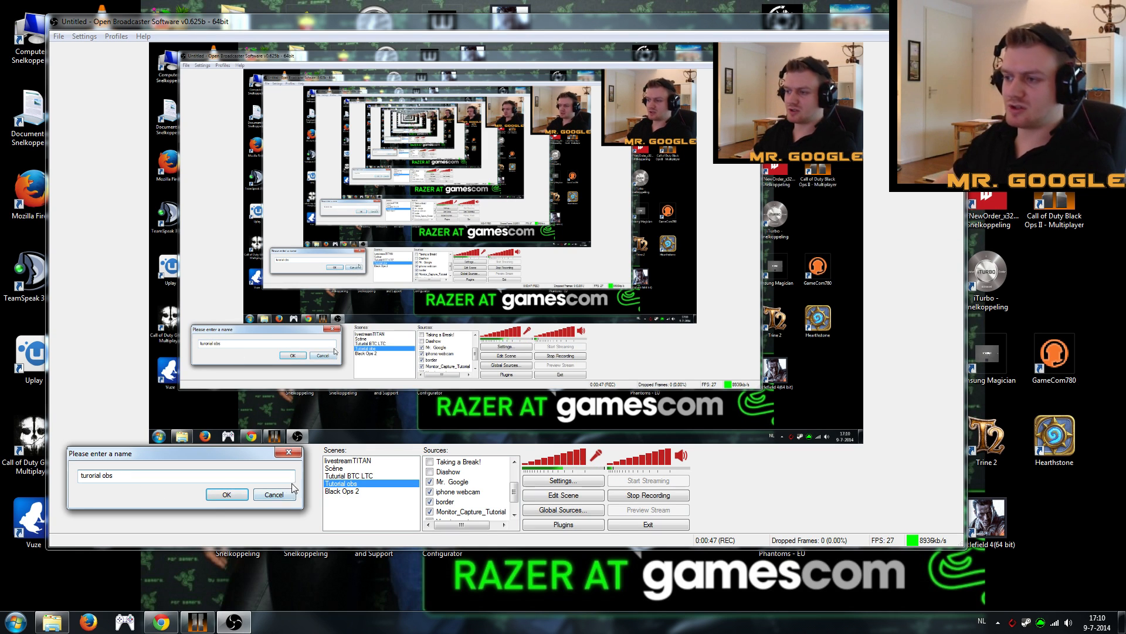
pyautogui.click(289, 453)
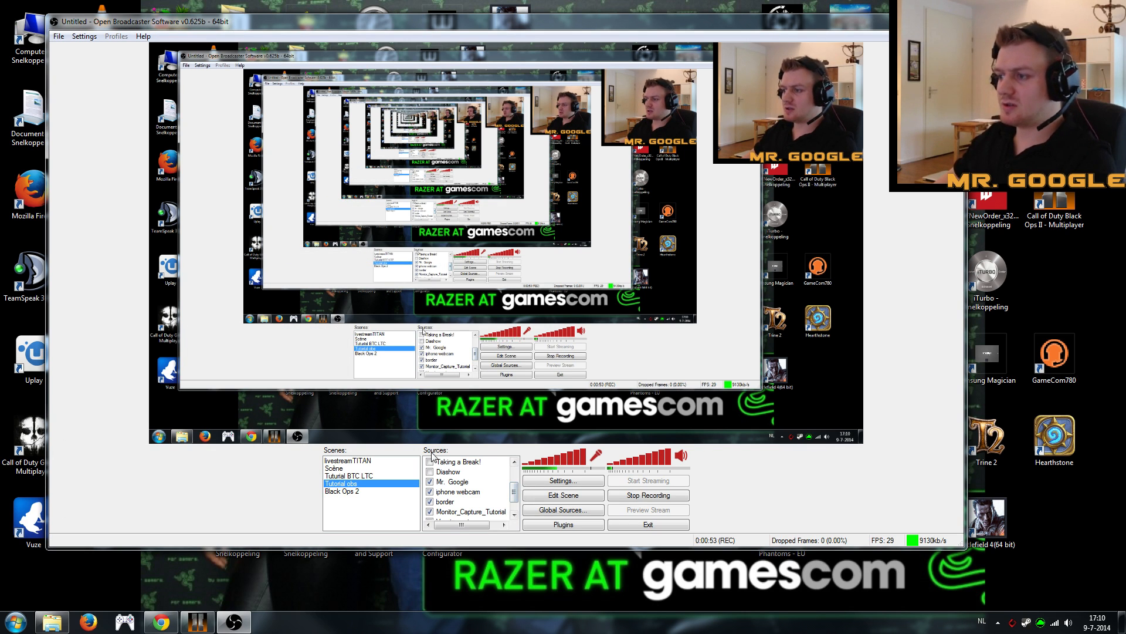
# Step: Look through the sources of the Tutorial obs scene and the source types that can be added
pyautogui.moveTo(514, 488)
pyautogui.mouseDown()
pyautogui.moveTo(513, 477)
pyautogui.moveTo(513, 500)
pyautogui.mouseUp()
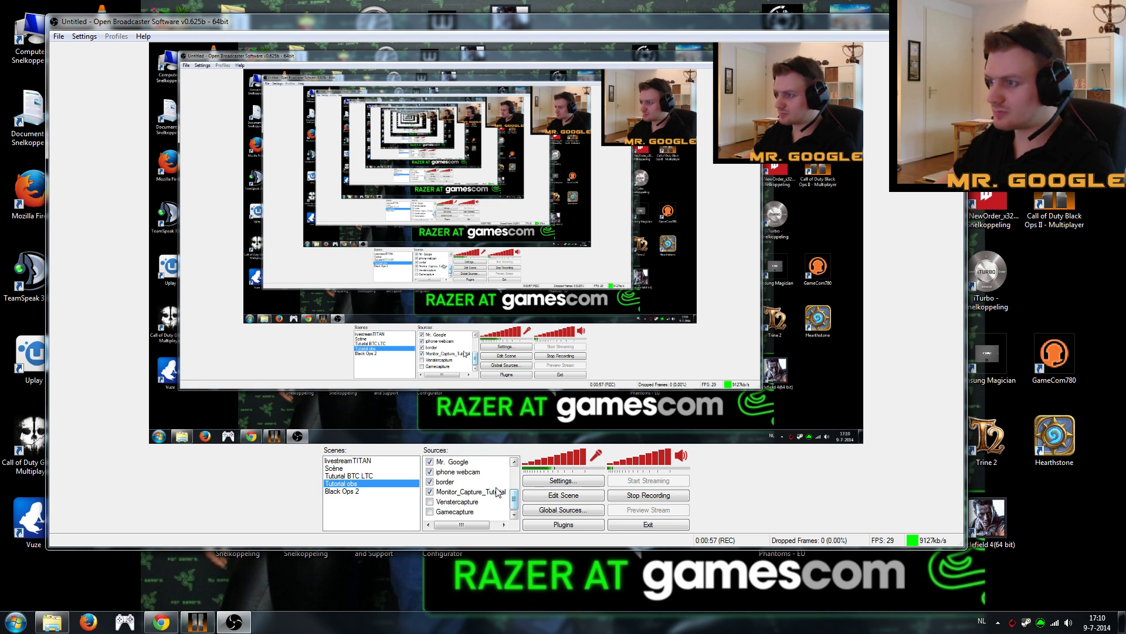
pyautogui.moveTo(522, 503); pyautogui.dragTo(515, 500)
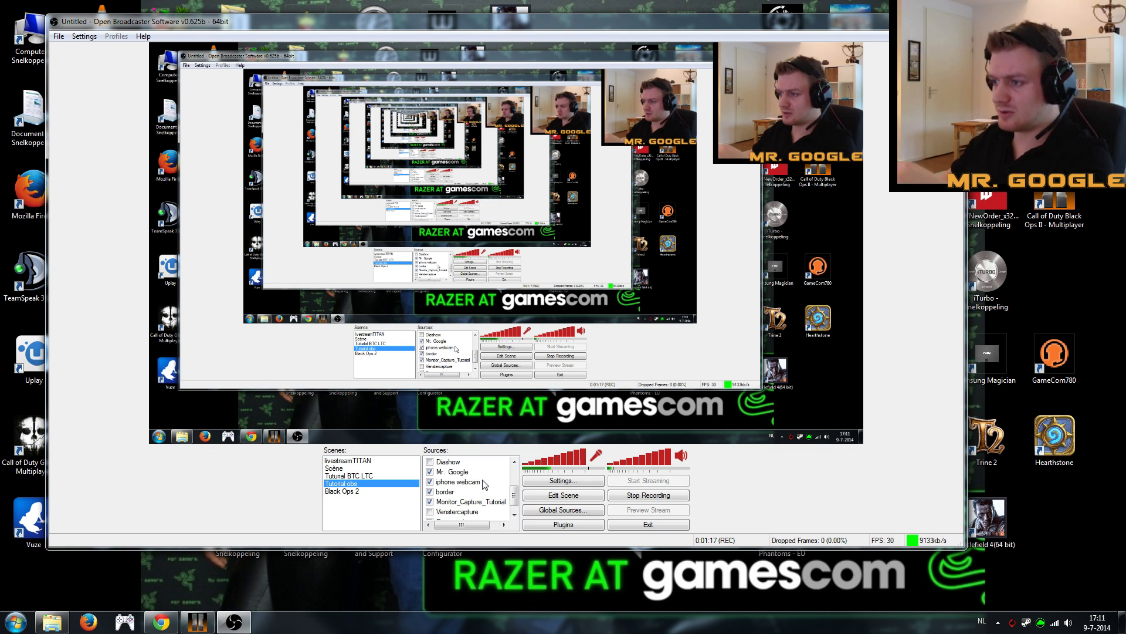
pyautogui.scroll(1, 506, 491)
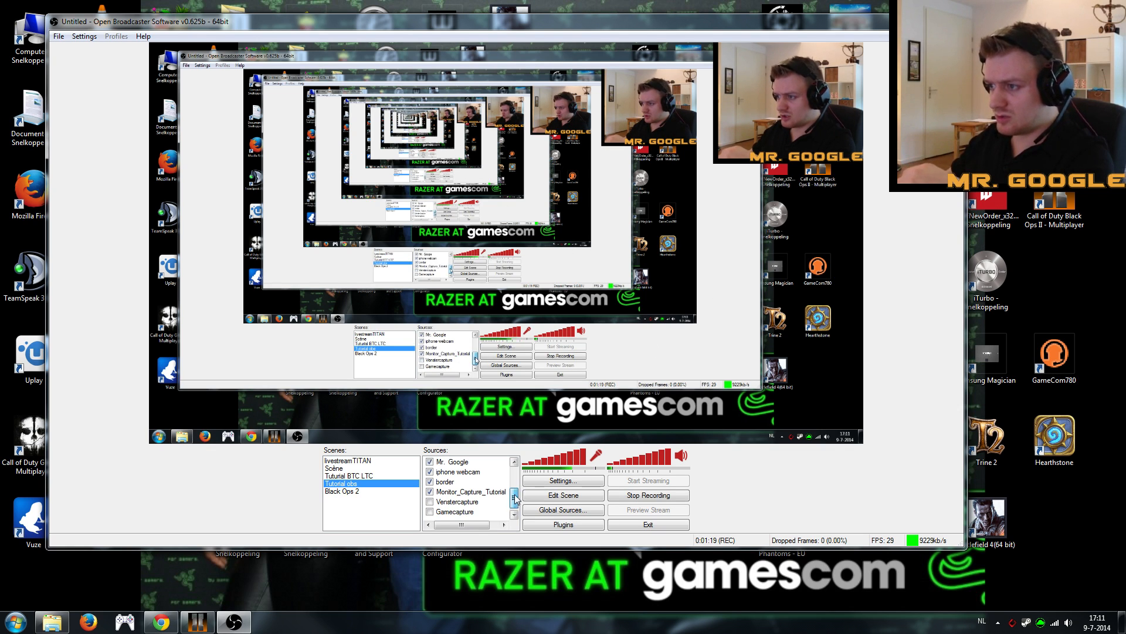
pyautogui.rightClick(474, 472)
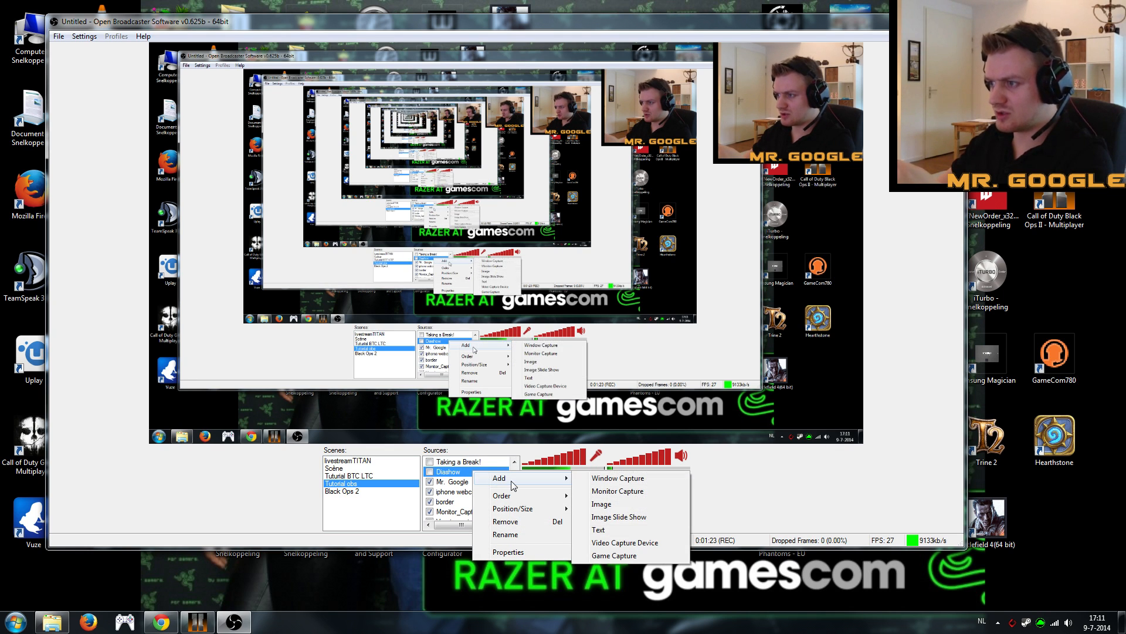
pyautogui.moveTo(514, 484)
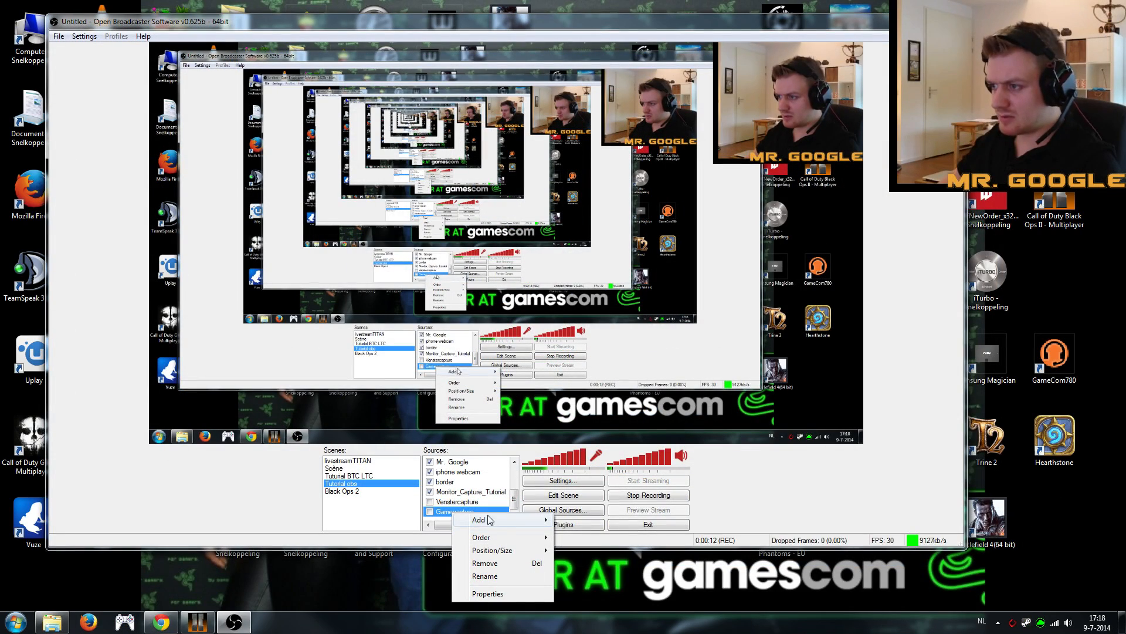
pyautogui.moveTo(489, 520)
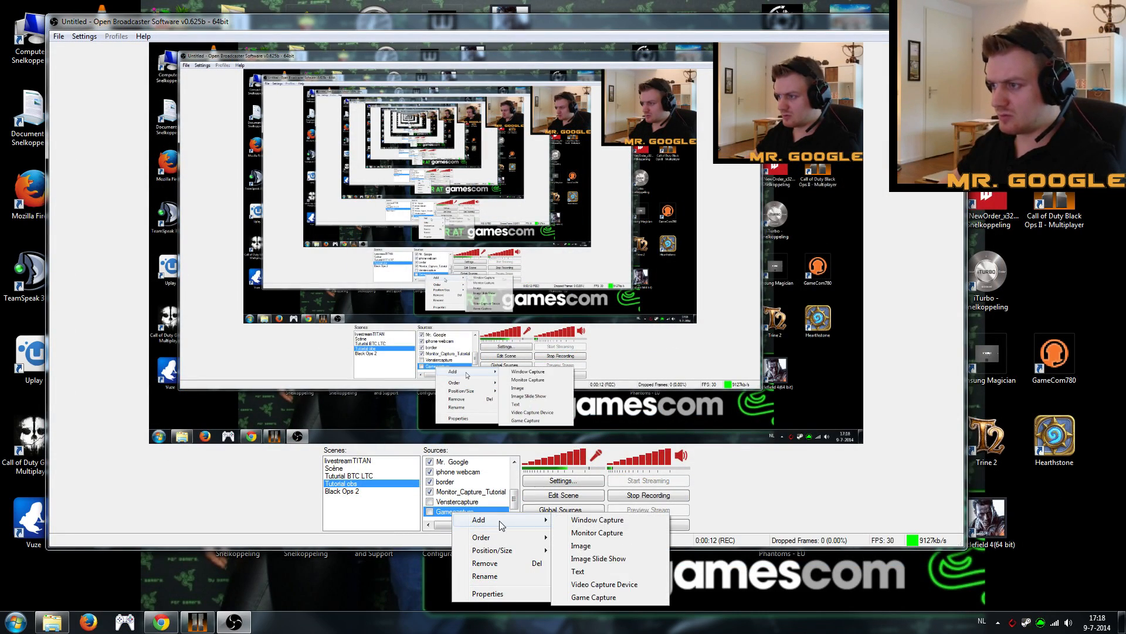
# Step: Inspect the selectable applications in the Gamecapture source's properties and close the dialog without saving
pyautogui.click(443, 511)
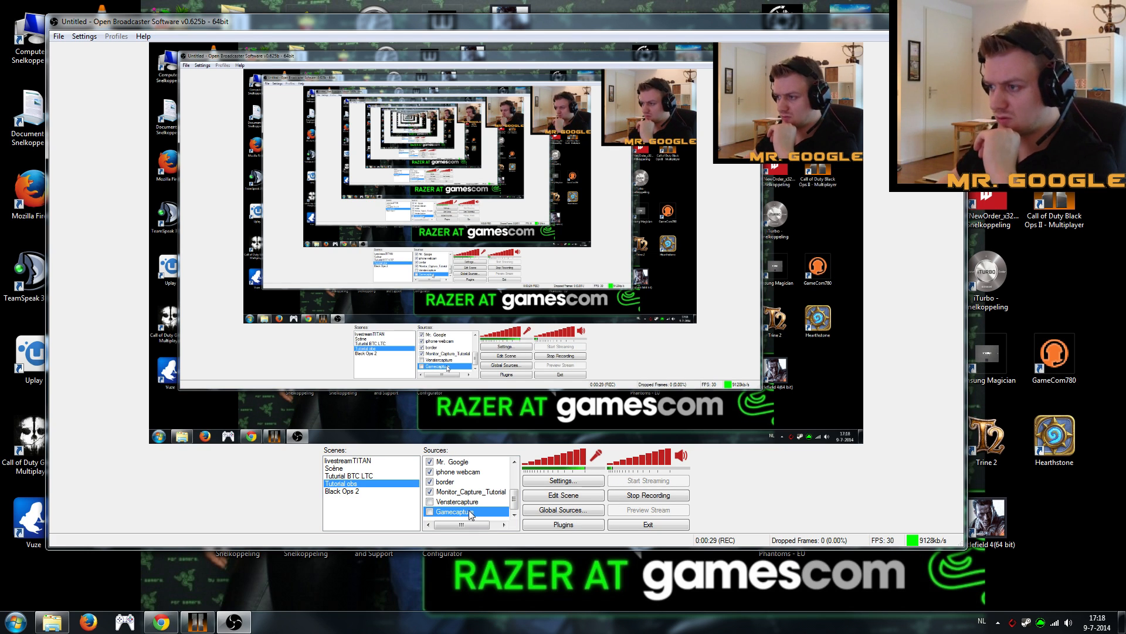
pyautogui.rightClick(464, 512)
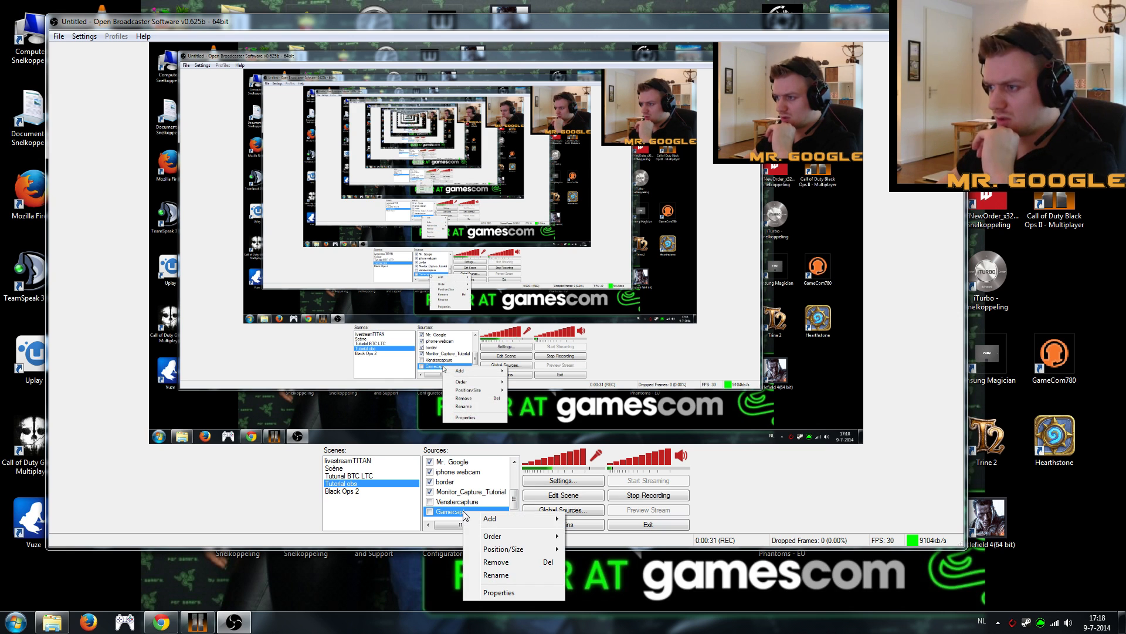
pyautogui.click(515, 593)
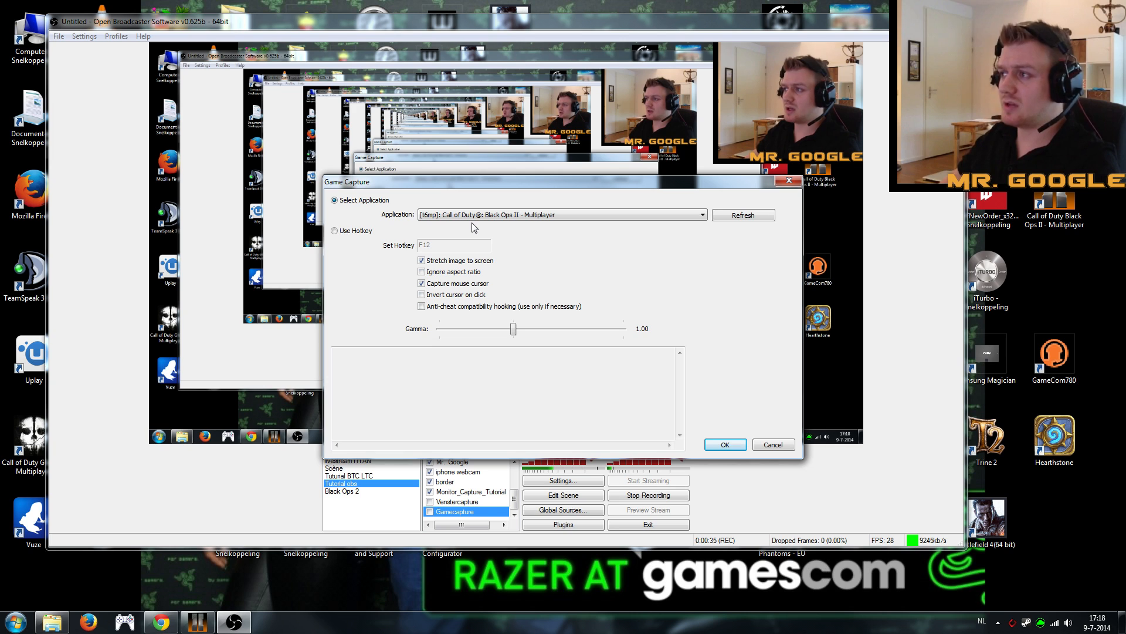
pyautogui.click(524, 216)
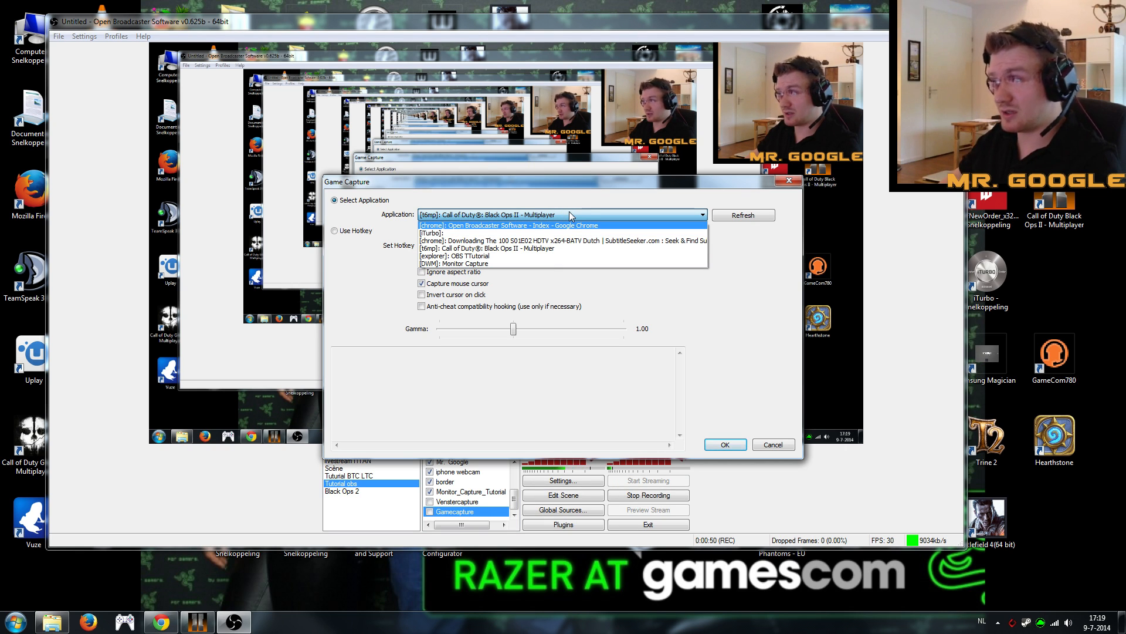
pyautogui.click(653, 203)
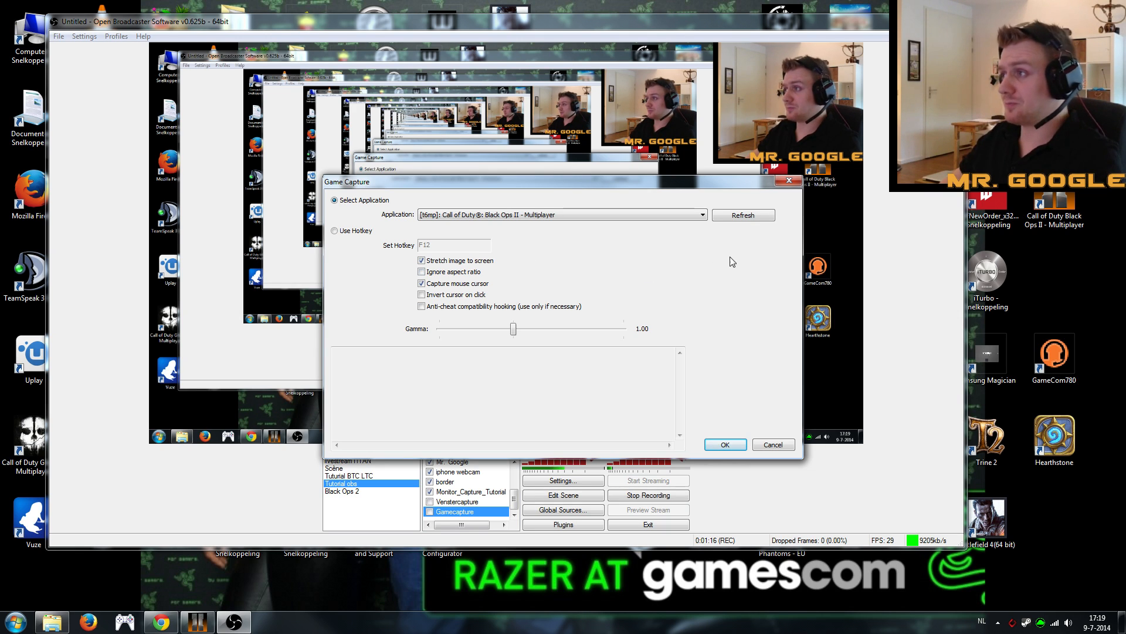
pyautogui.click(774, 446)
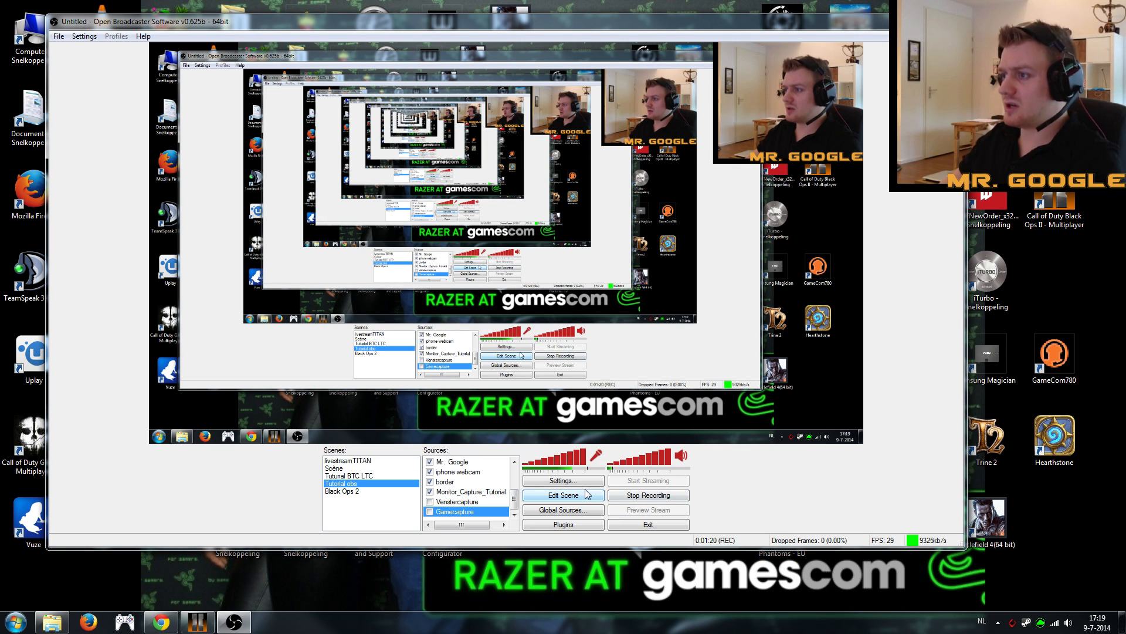
# Step: Enable the Gamecapture source and open the Public Match menu in Call of Duty: Black Ops II multiplayer
pyautogui.click(430, 511)
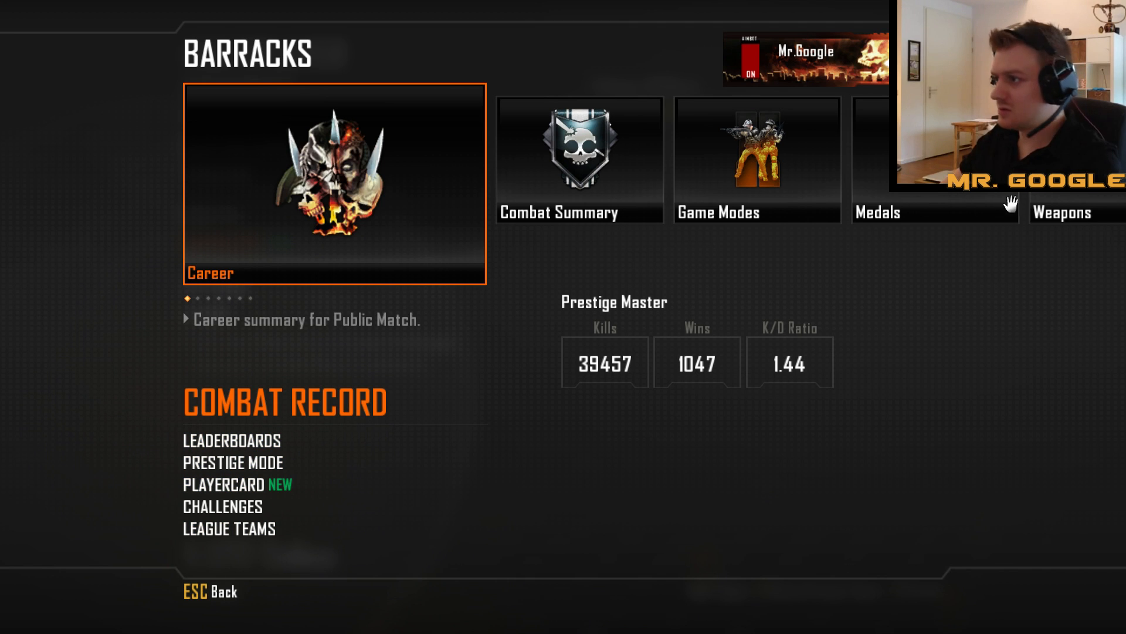
pyautogui.click(203, 592)
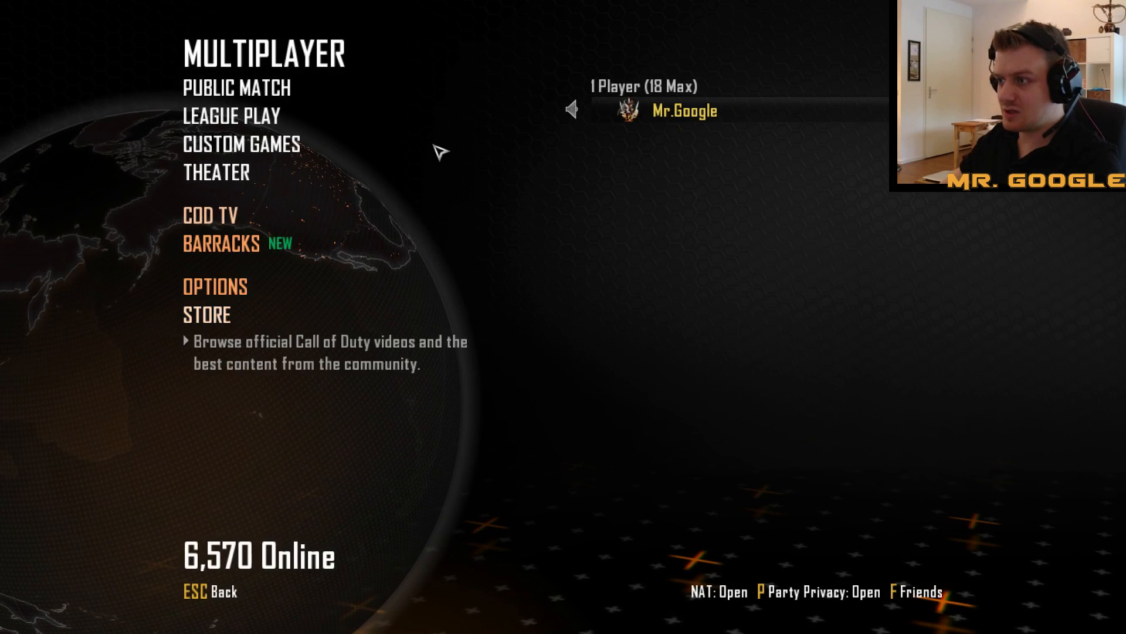
pyautogui.click(265, 89)
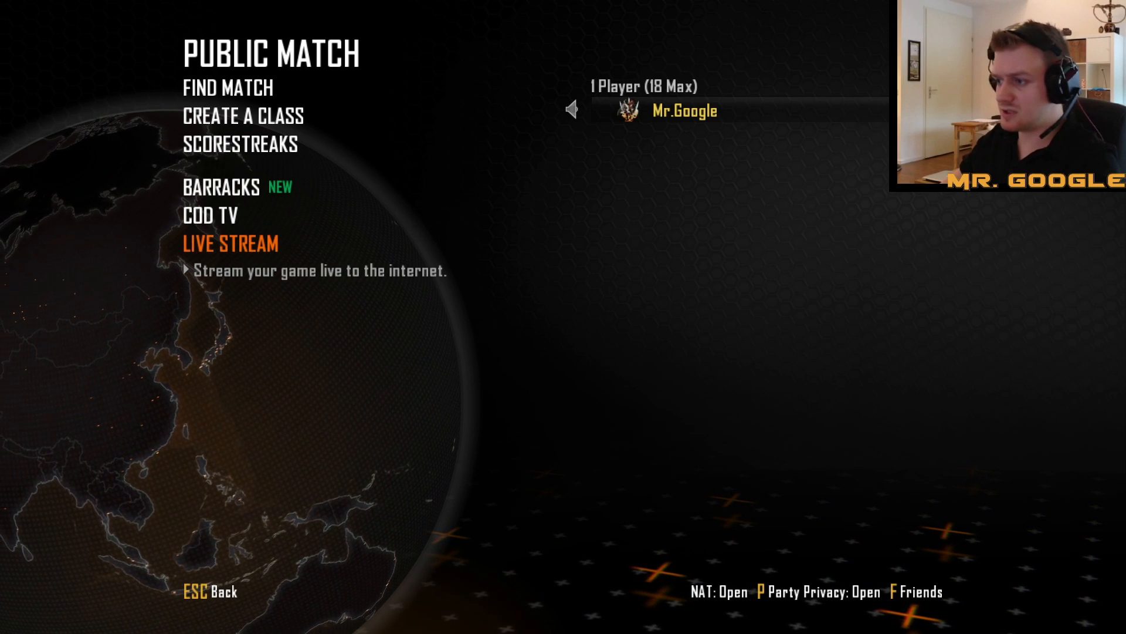
# Step: Switch back to Open Broadcaster Software and turn on the Monitor_Capture_Tutorial source
pyautogui.hotkey('alt', 'Tab')
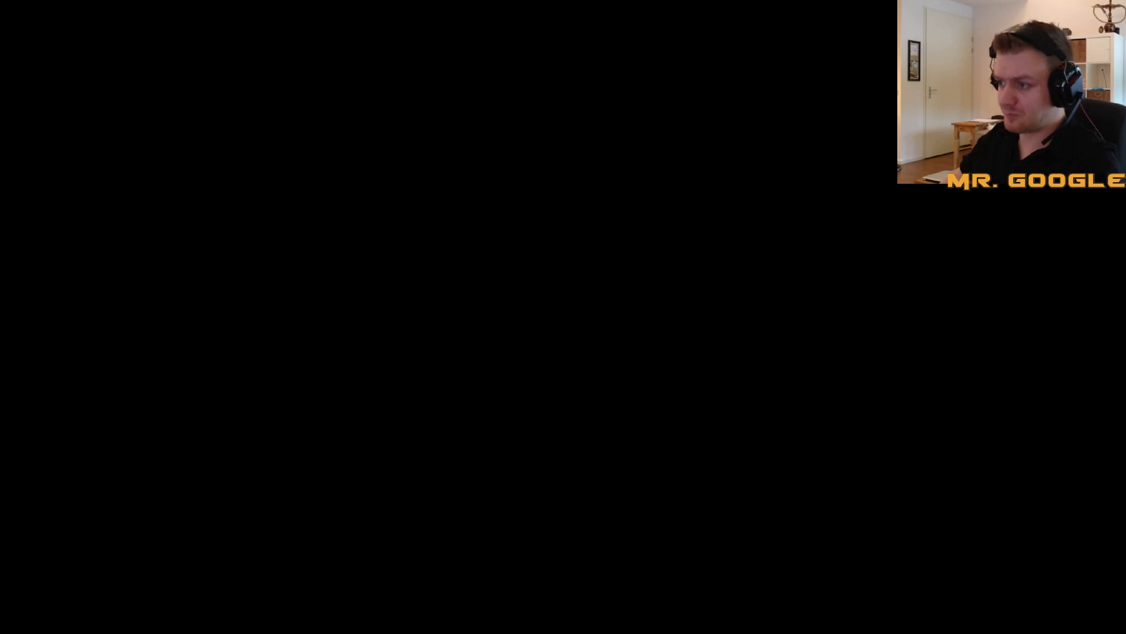
pyautogui.click(430, 492)
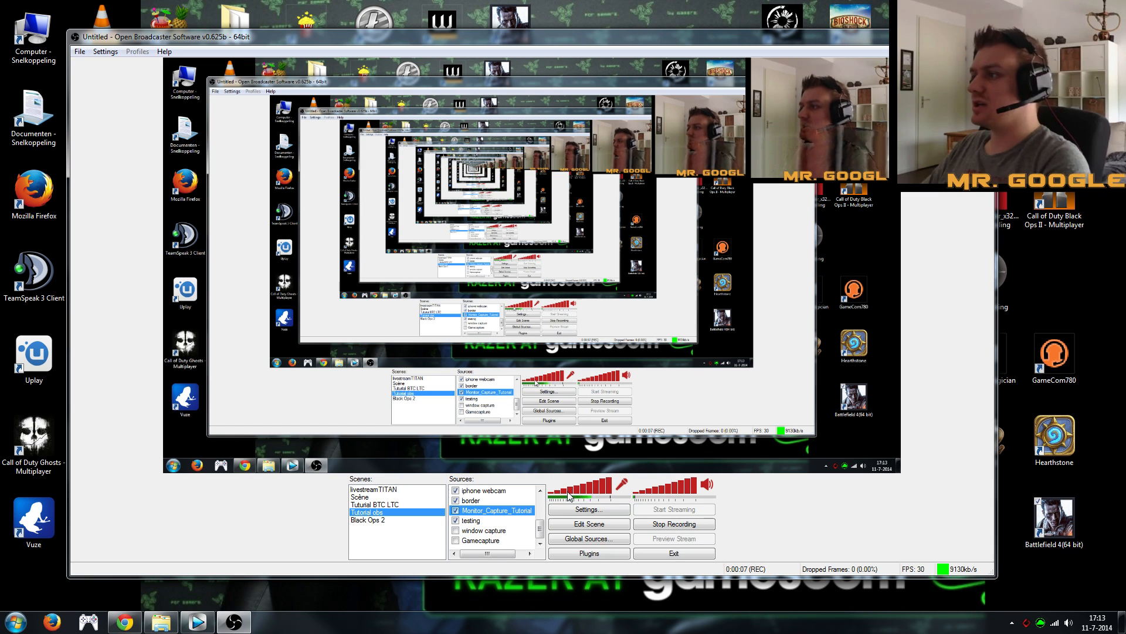
# Step: Check where Monitor Capture is offered among the source types that can be added, without adding one
pyautogui.rightClick(490, 510)
pyautogui.moveTo(531, 523)
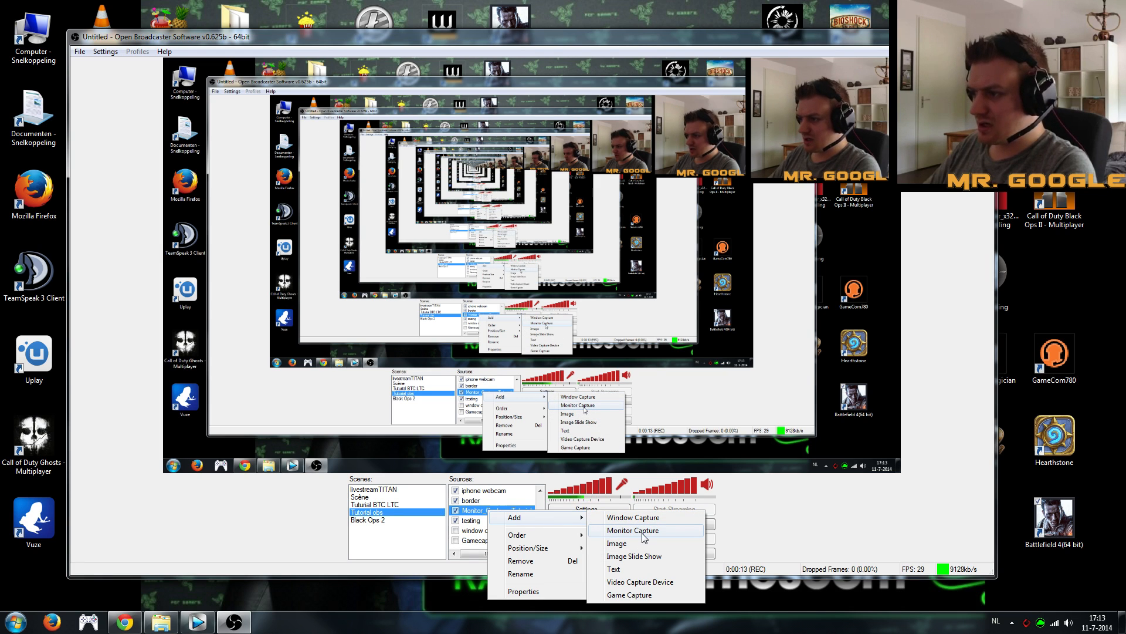
pyautogui.click(475, 514)
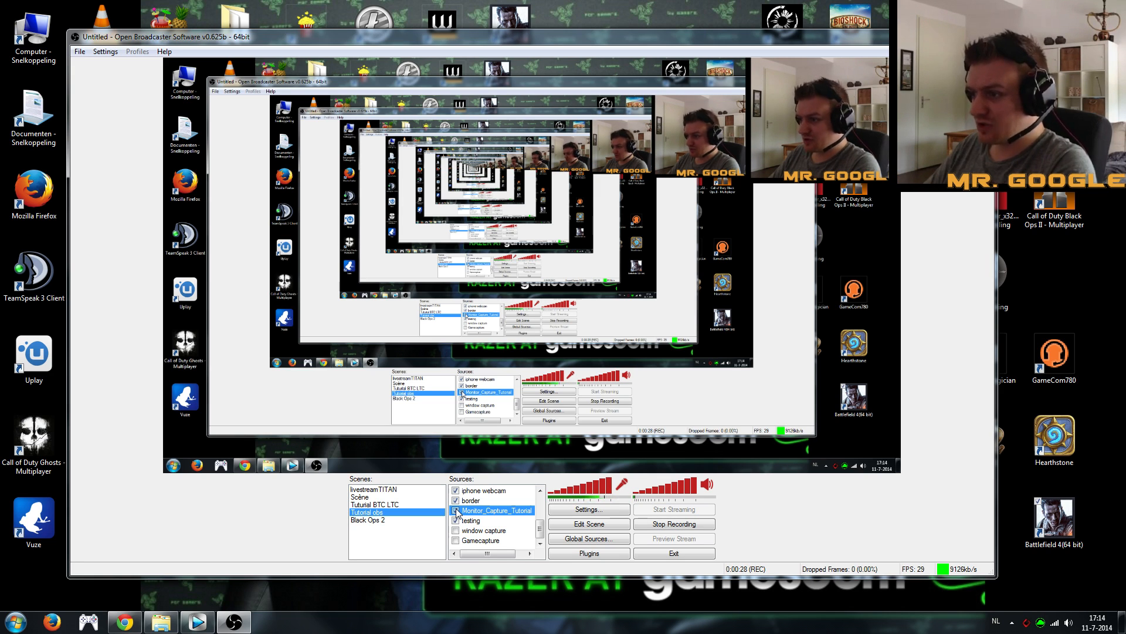
# Step: Inspect the selectable monitors in the properties of the Monitor_Capture_Tutorial source, leaving monitor 1 selected
pyautogui.rightClick(476, 511)
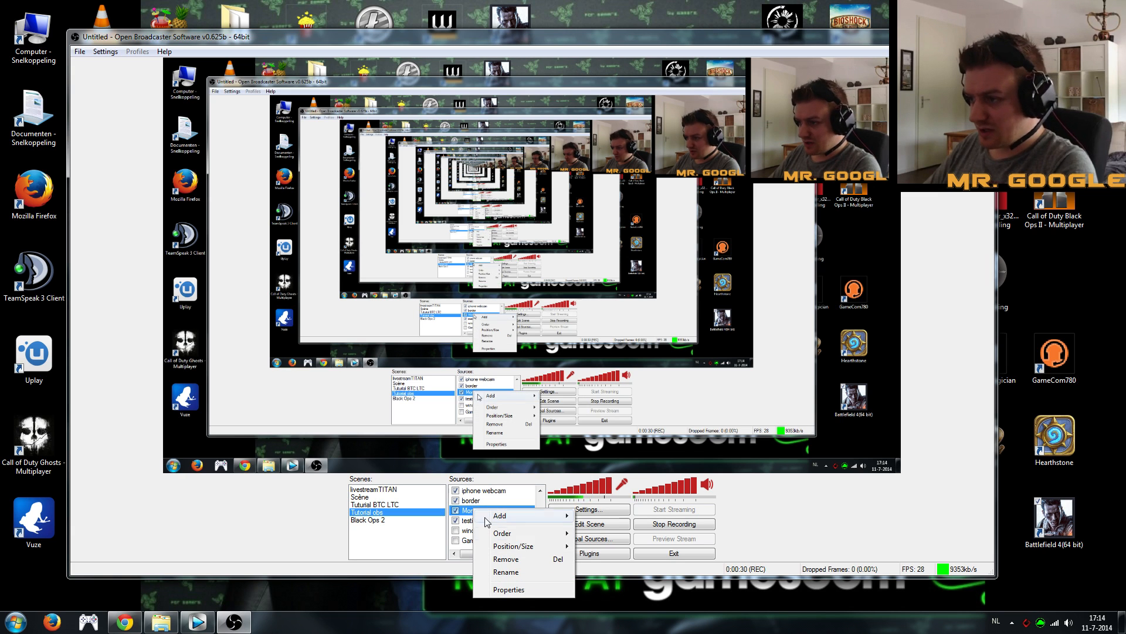
pyautogui.click(519, 590)
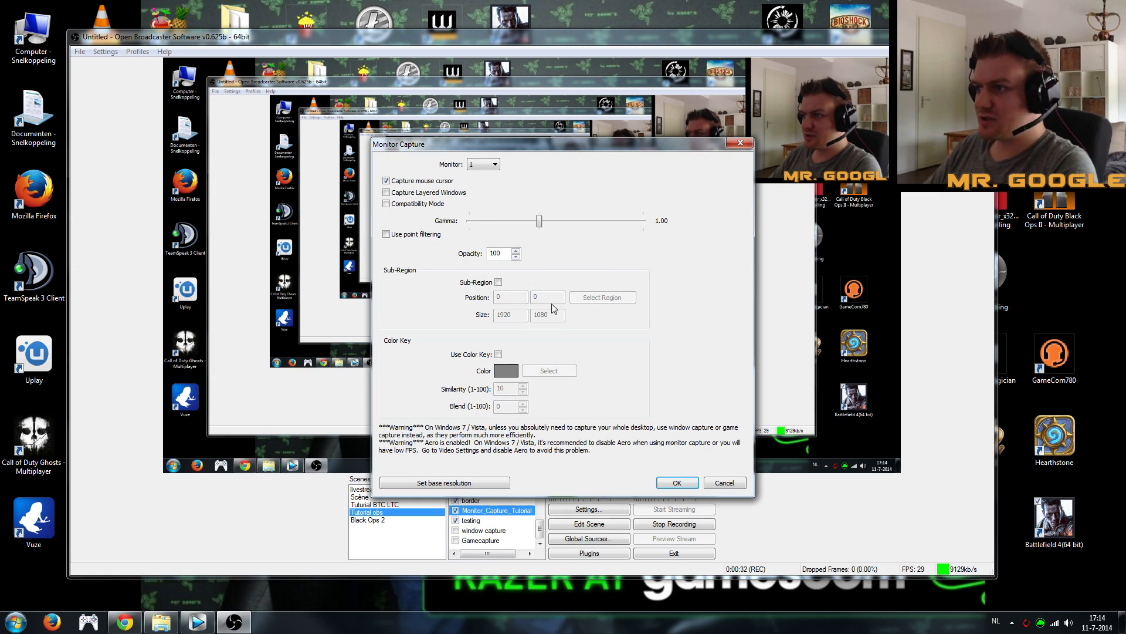
pyautogui.click(480, 167)
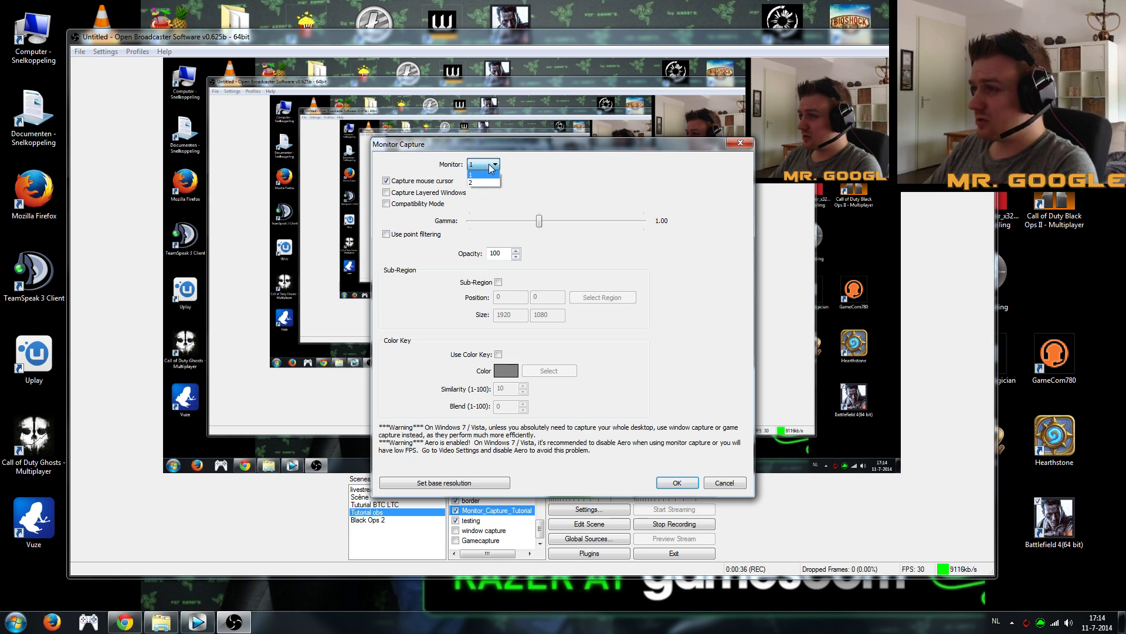
pyautogui.click(491, 166)
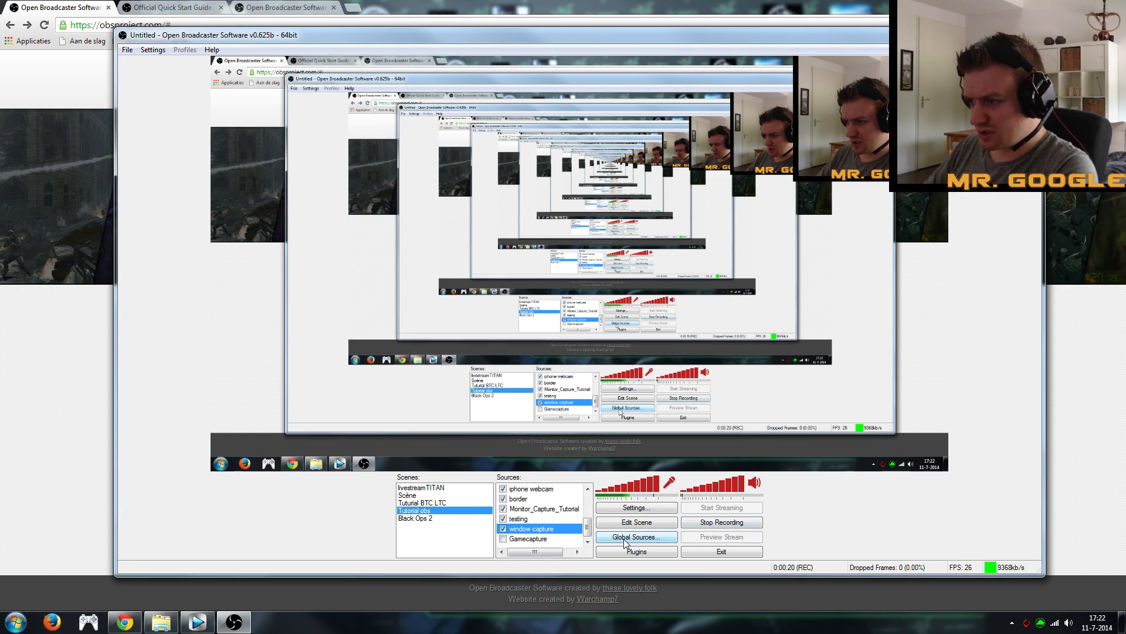
# Step: Check where Window Capture is offered among the source types that can be added, without adding one
pyautogui.rightClick(541, 528)
pyautogui.moveTo(610, 446)
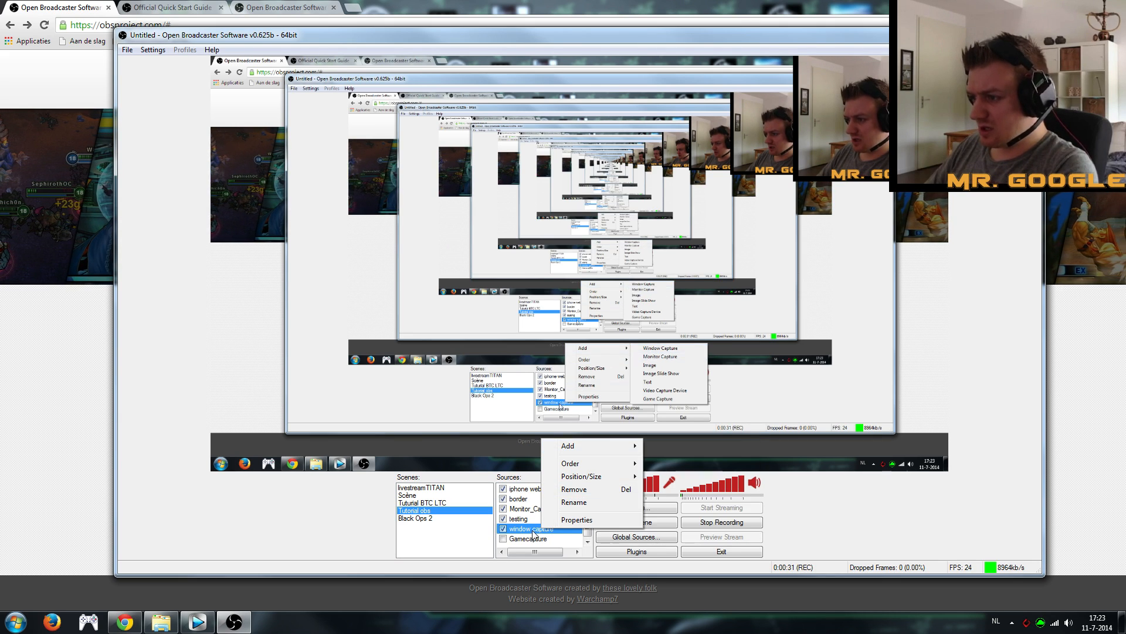
pyautogui.click(540, 533)
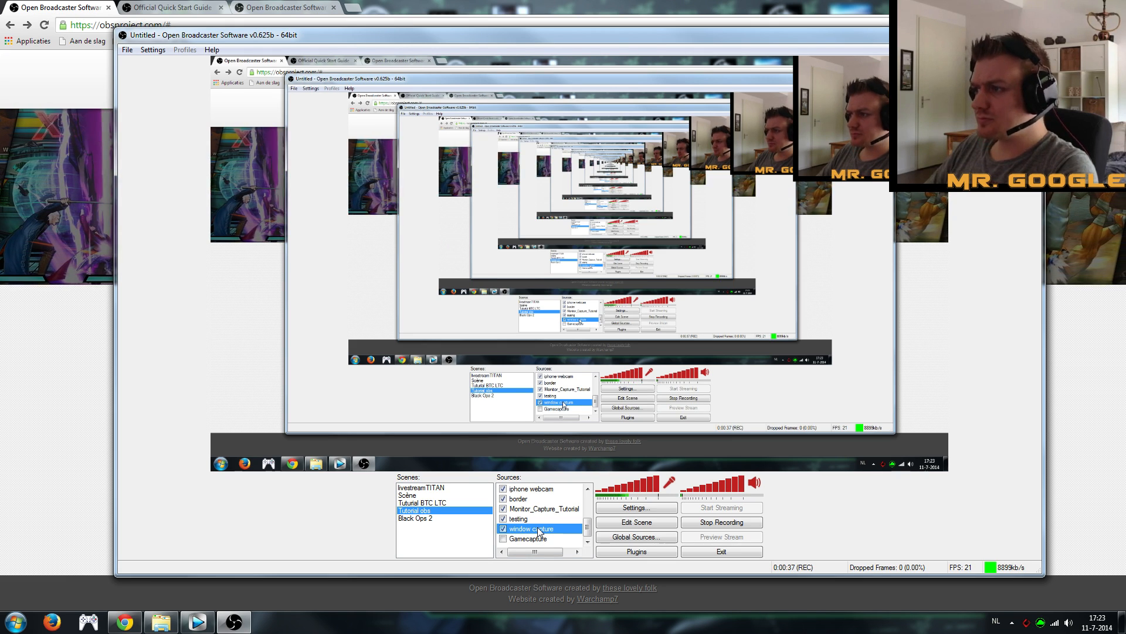
# Step: Inspect the selectable windows in the window capture source's properties and close the dialog without saving
pyautogui.rightClick(537, 527)
pyautogui.click(575, 519)
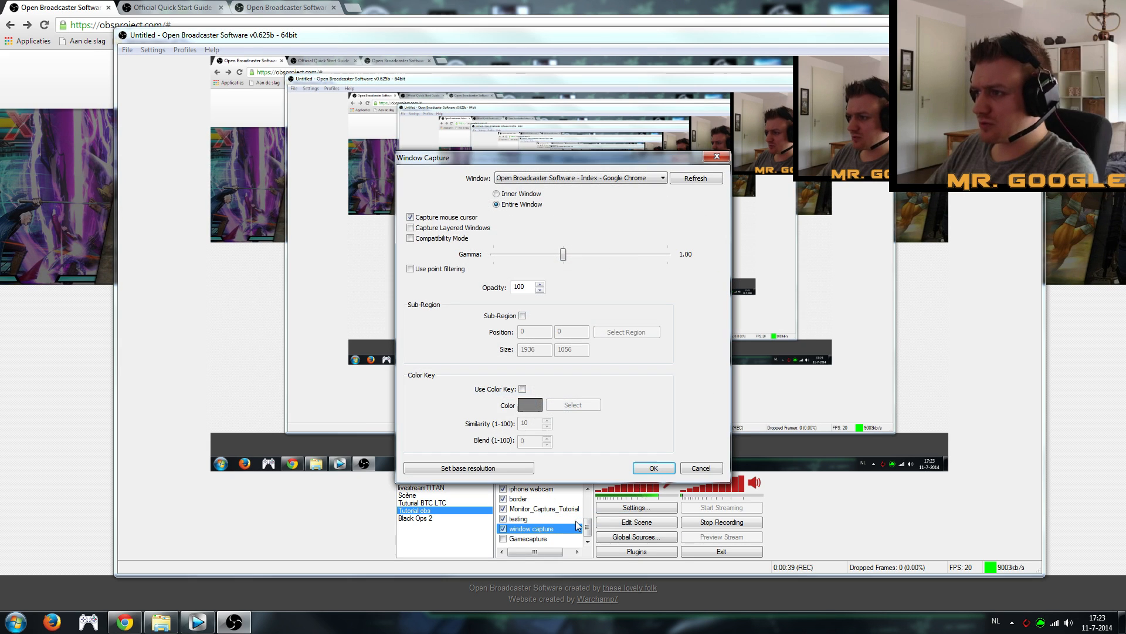
pyautogui.click(617, 177)
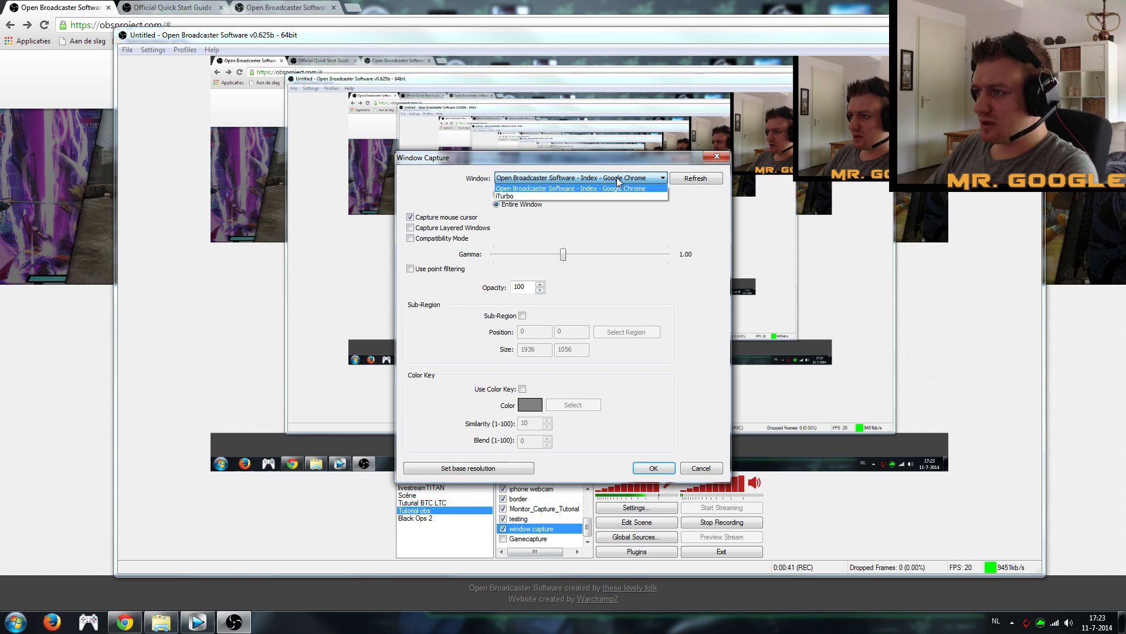
pyautogui.click(618, 177)
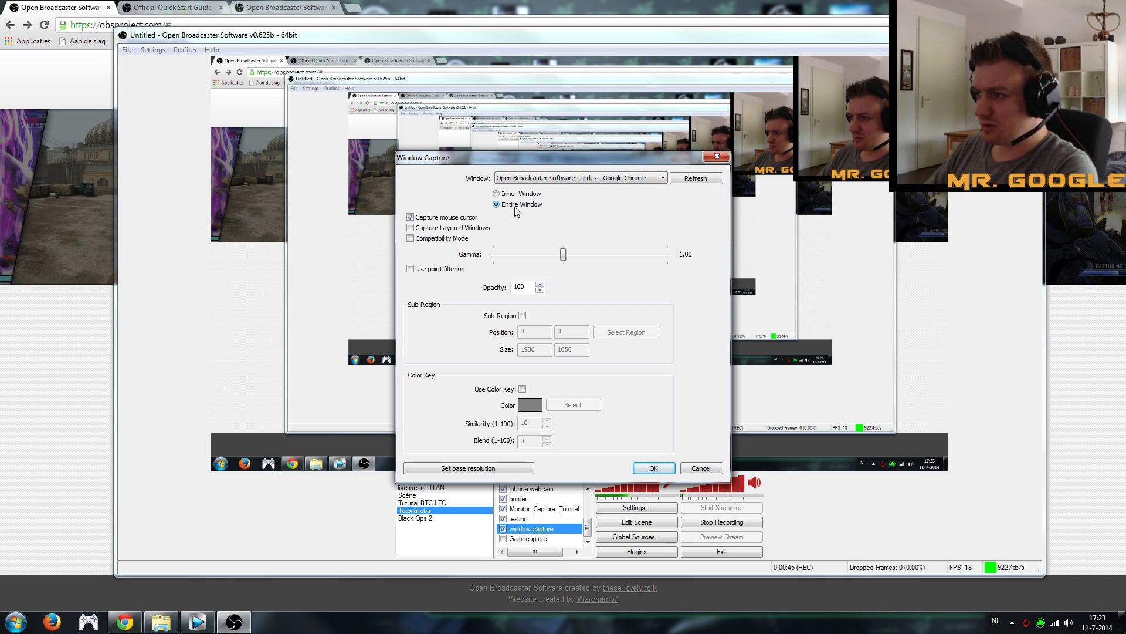
pyautogui.click(717, 157)
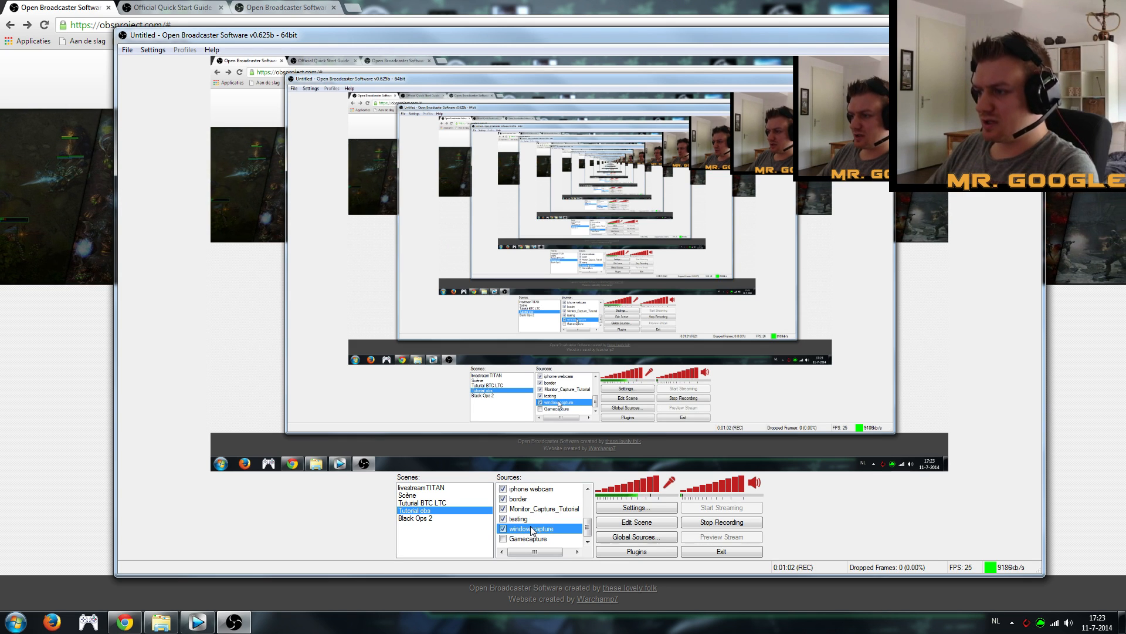
# Step: Turn the Monitor_Capture_Tutorial source off and back on to compare the output with and without it
pyautogui.click(503, 508)
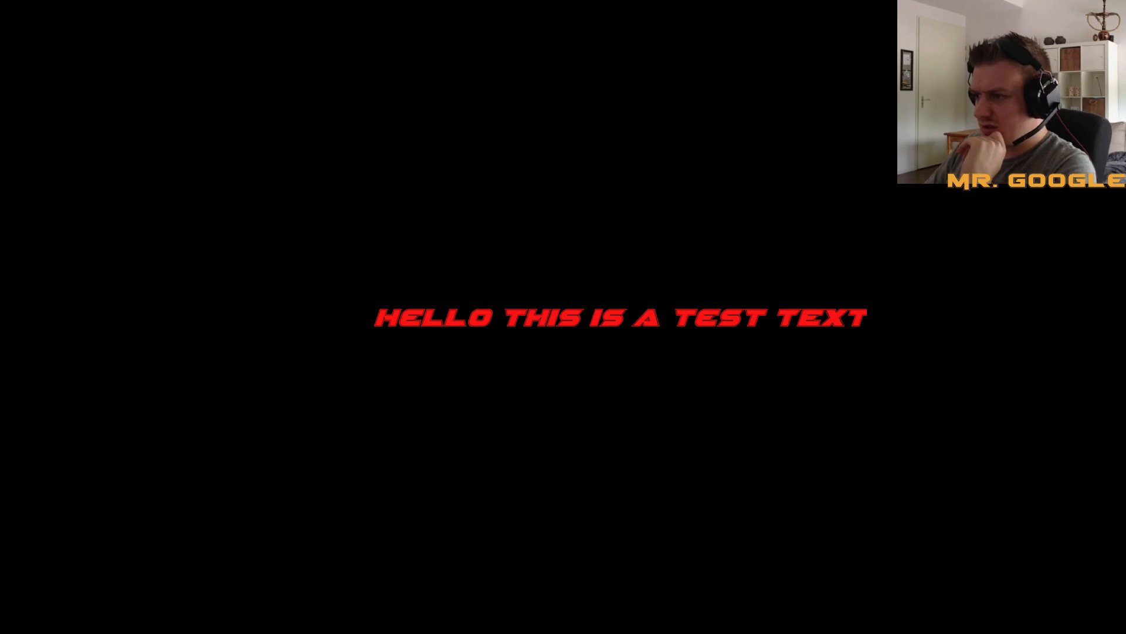
pyautogui.click(503, 509)
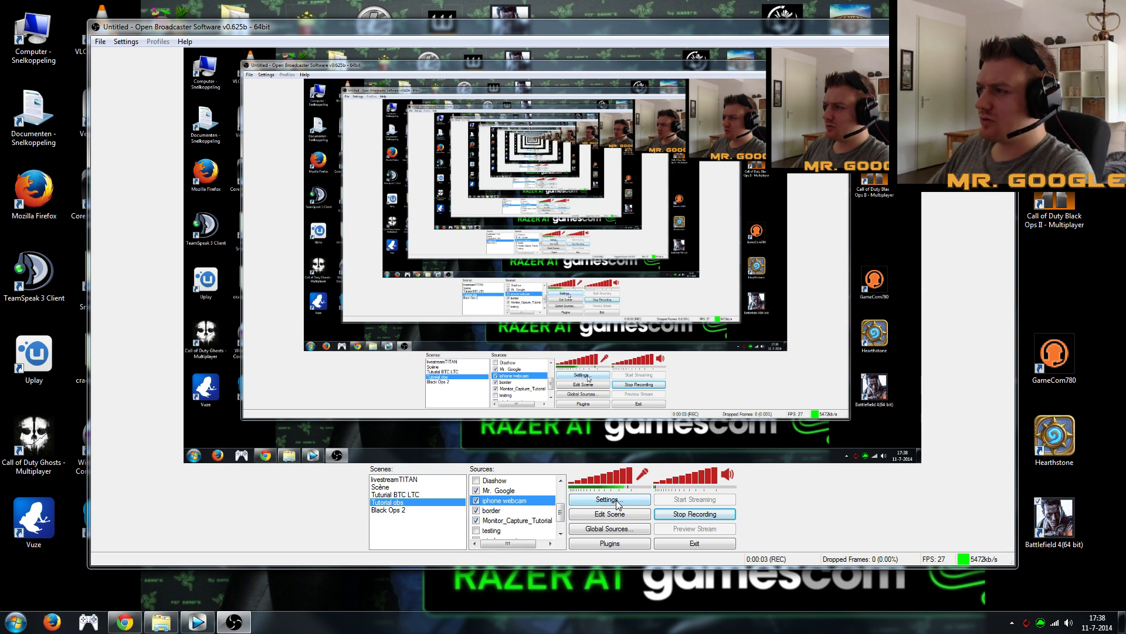
# Step: Open the program settings and look through the Encoding and Broadcast Settings pages
pyautogui.click(610, 500)
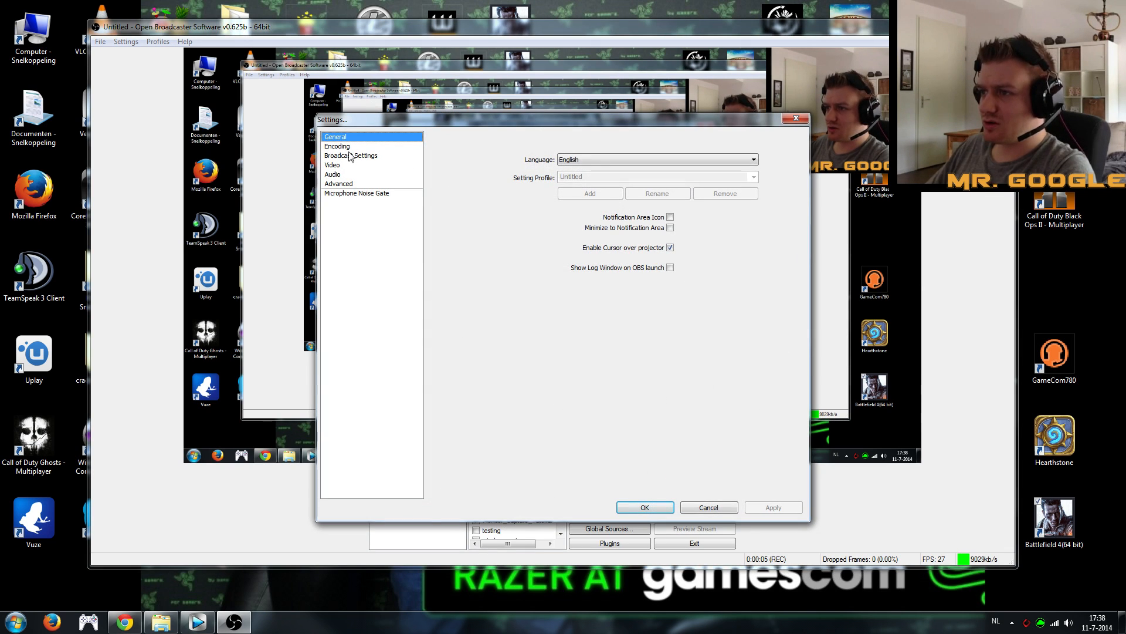
pyautogui.press('Down')
pyautogui.press('Down')
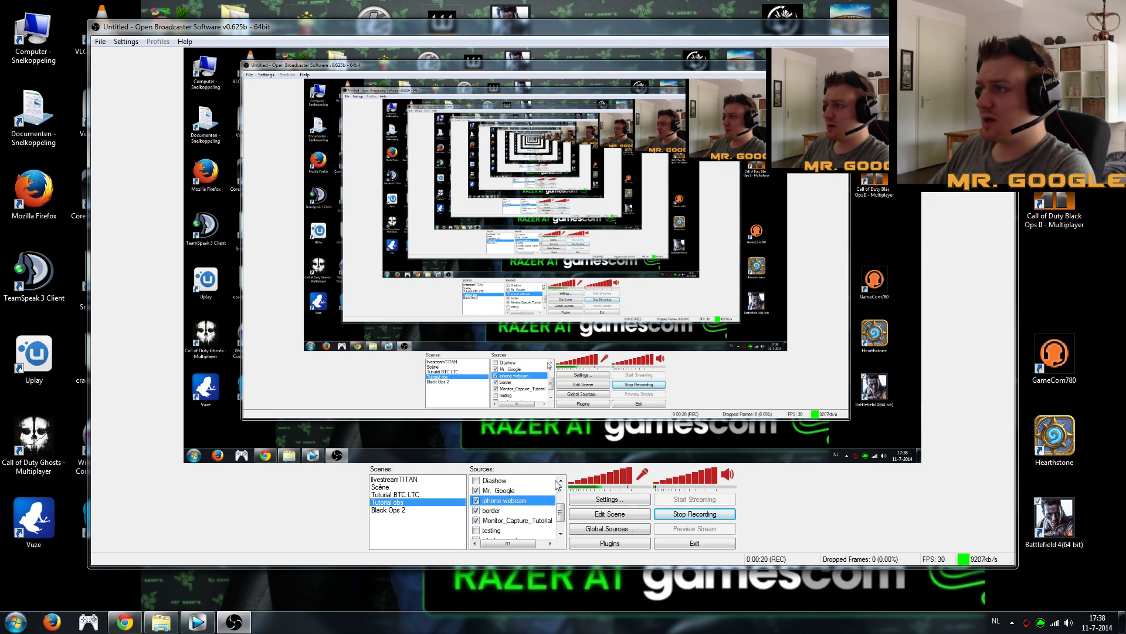
# Step: Examine the Device Selection options for a new Video Capture Device source and cancel without adding it
pyautogui.rightClick(509, 502)
pyautogui.moveTo(602, 509)
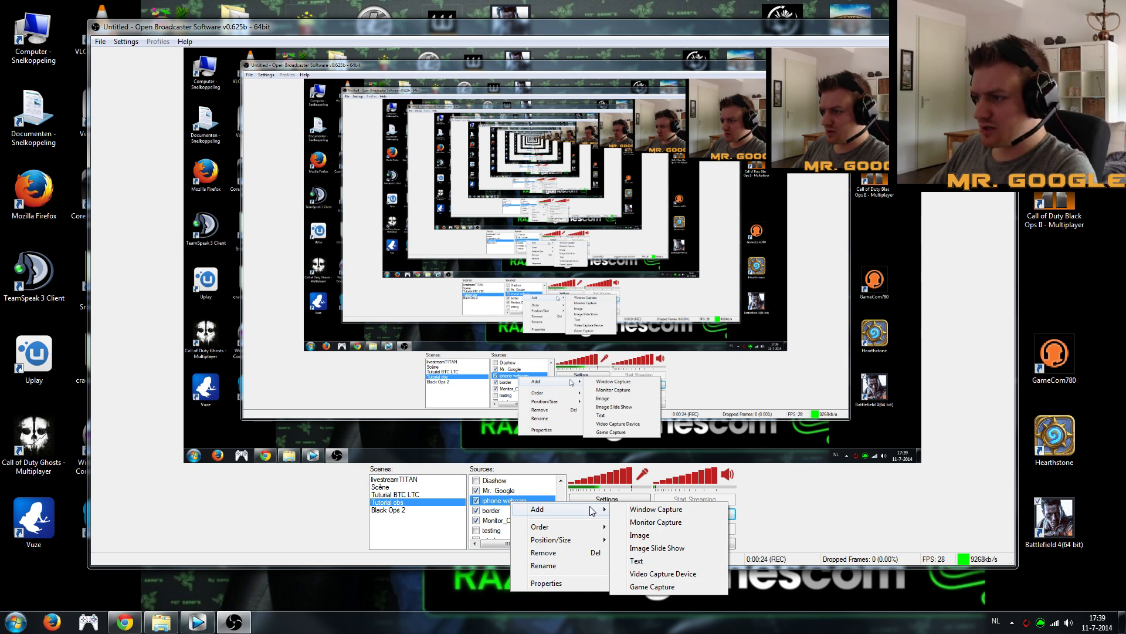
pyautogui.click(665, 576)
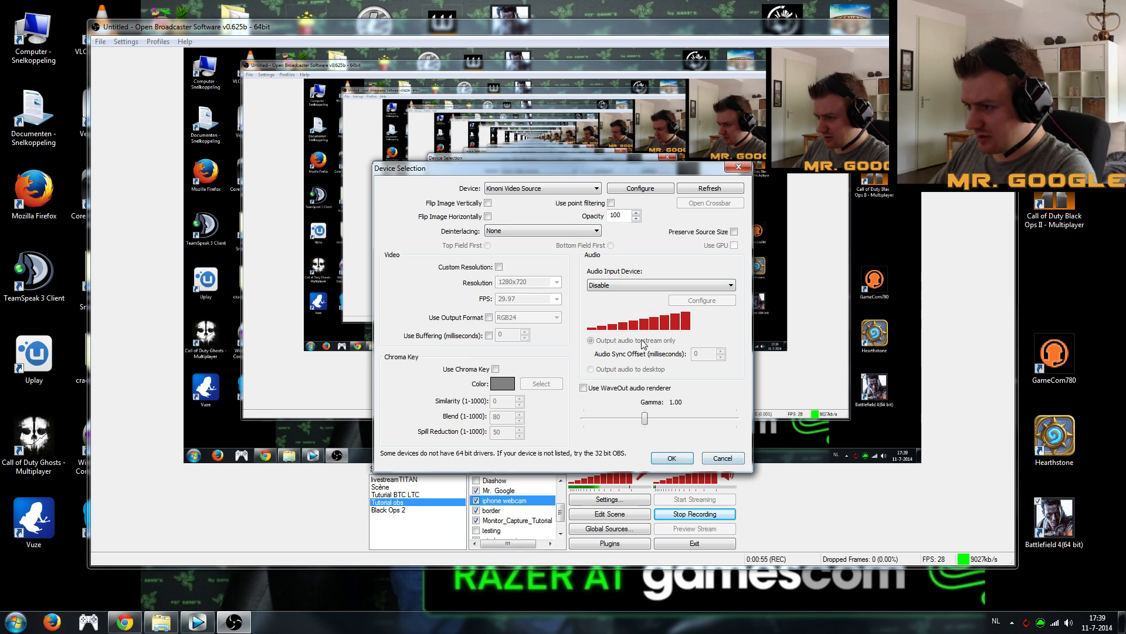
pyautogui.click(722, 458)
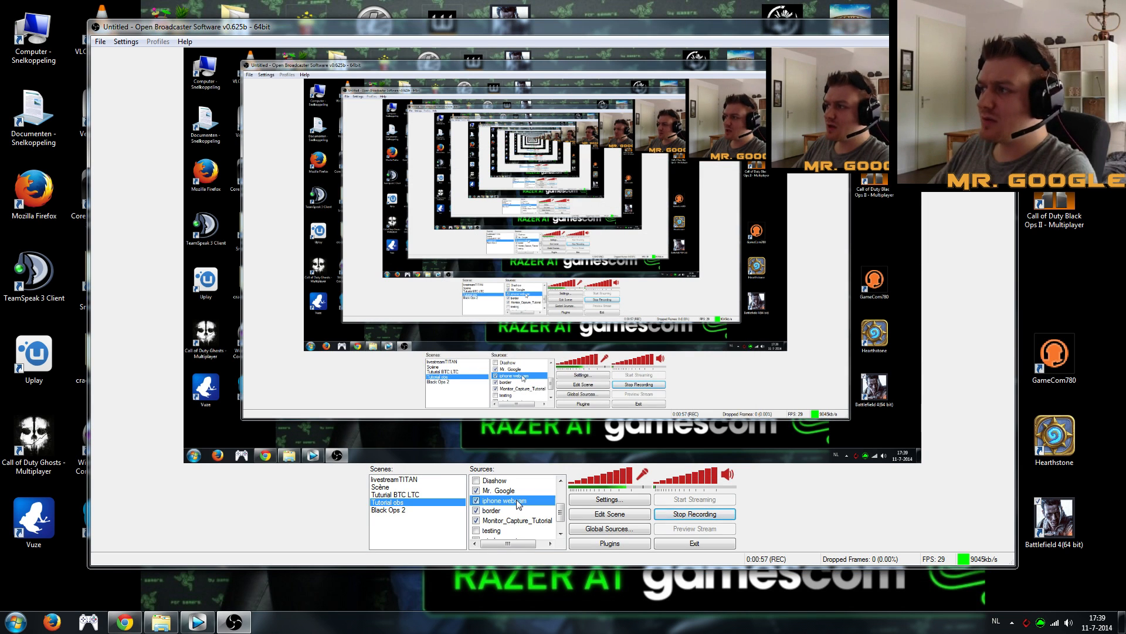
# Step: Turn the iphone webcam source off and back on to show its effect on the output
pyautogui.click(477, 501)
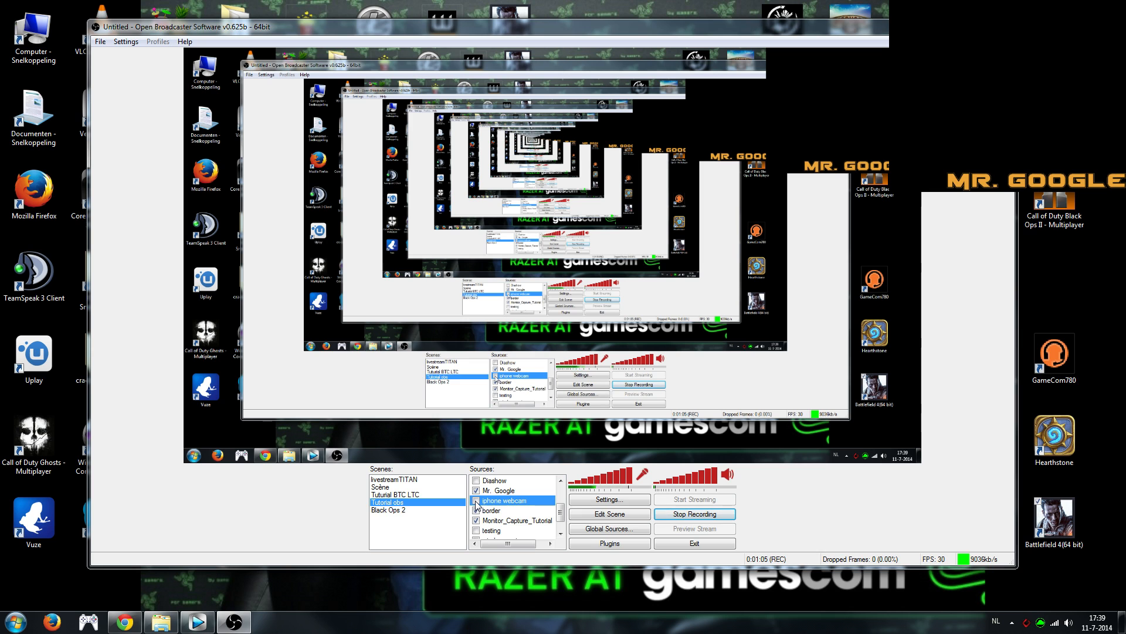
pyautogui.click(476, 501)
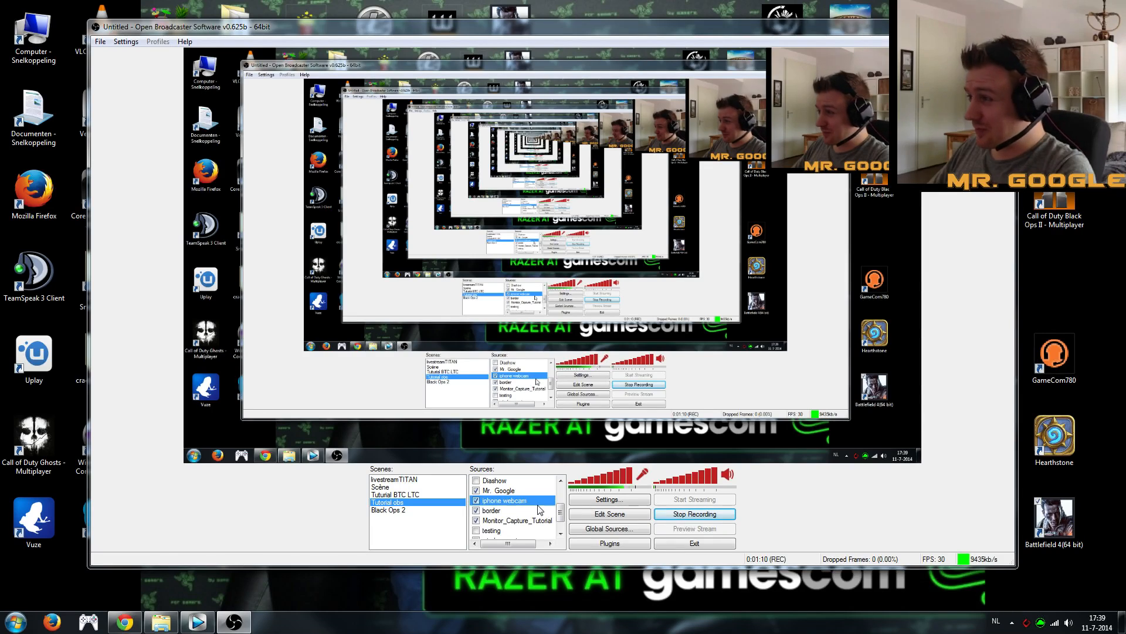
# Step: Select the border source and check its options for adding another source, without adding one
pyautogui.click(497, 512)
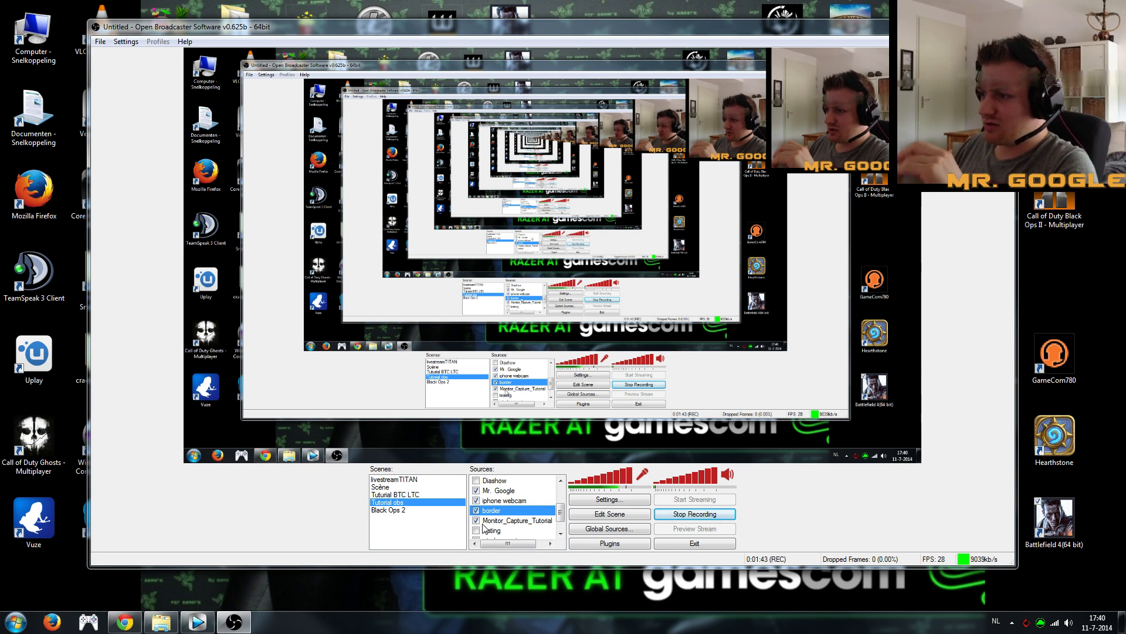
pyautogui.rightClick(503, 514)
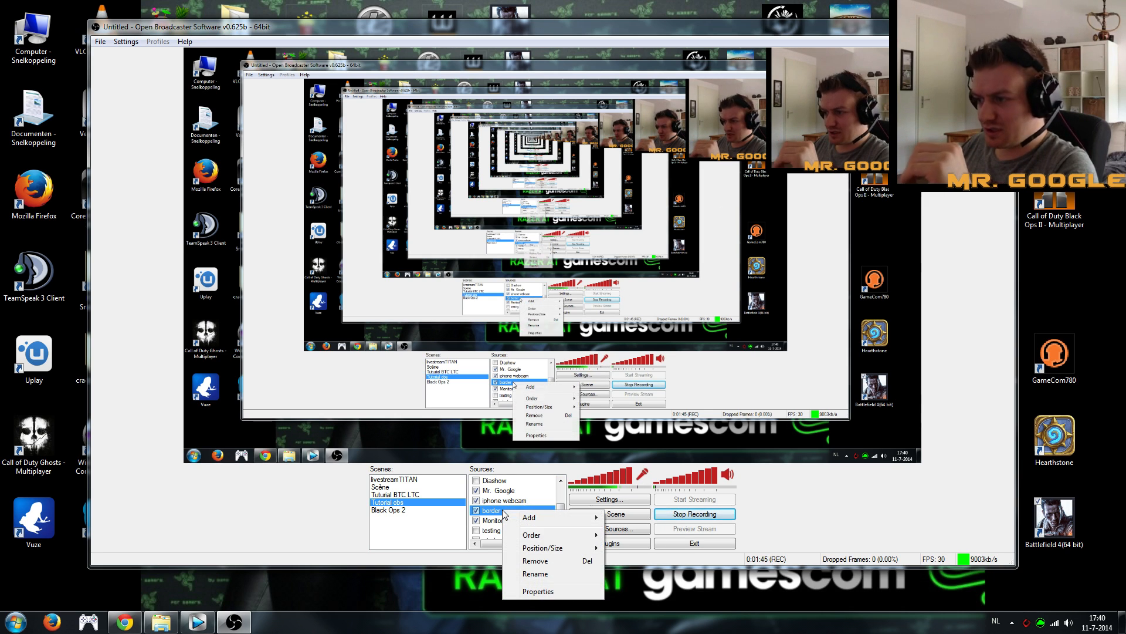
pyautogui.moveTo(547, 521)
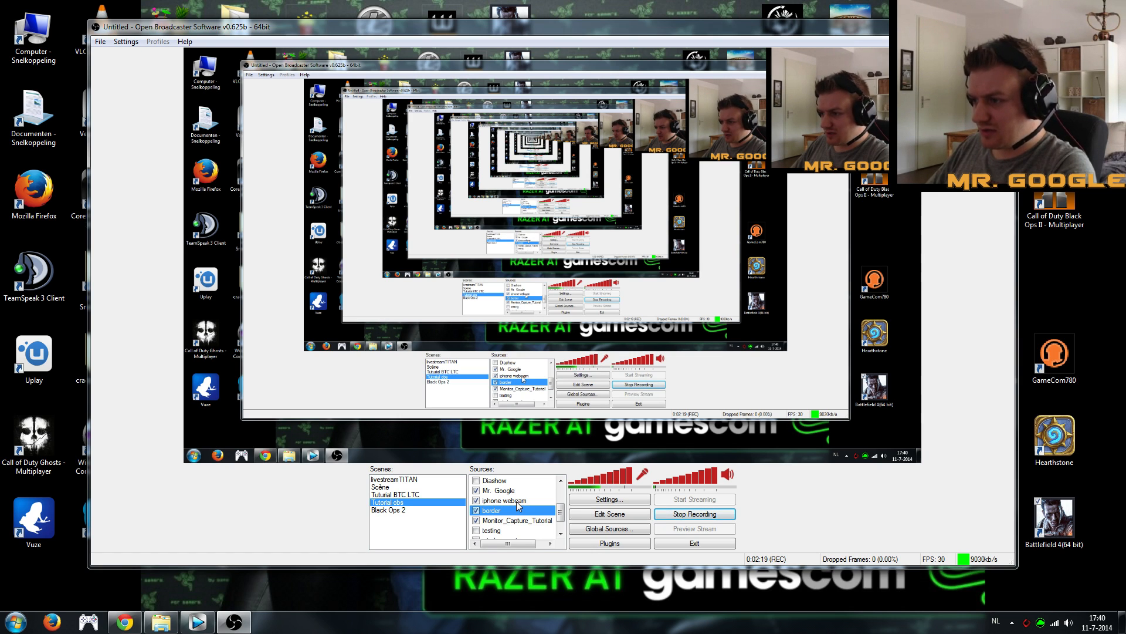
# Step: Try to add a Text source named "test" to the Tutorial obs scene
pyautogui.click(487, 530)
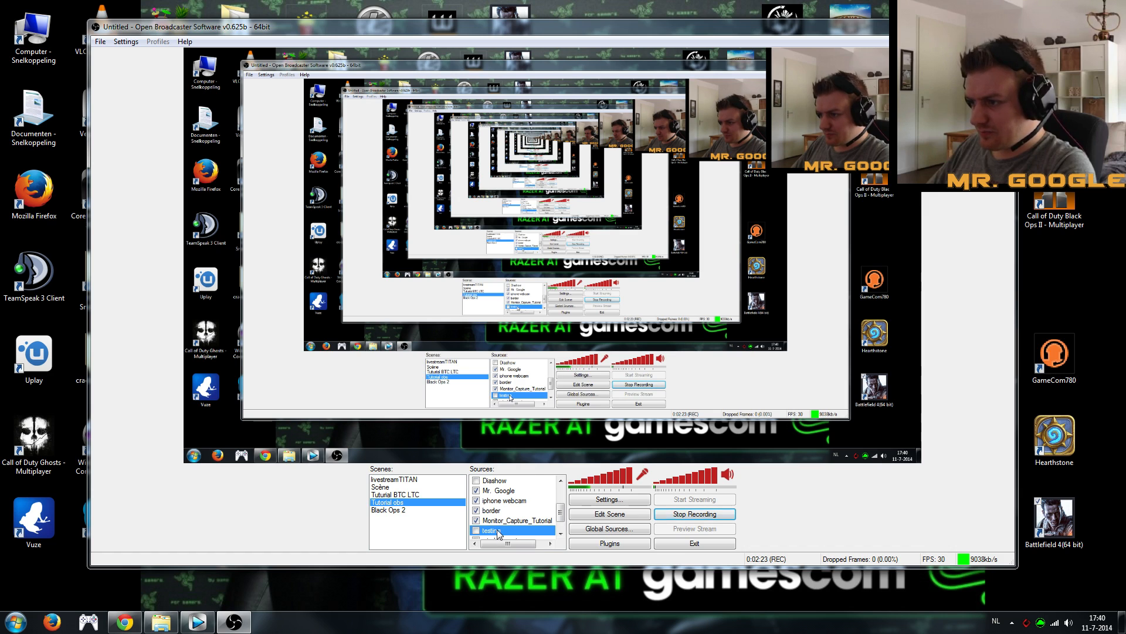
pyautogui.rightClick(498, 533)
pyautogui.moveTo(562, 450)
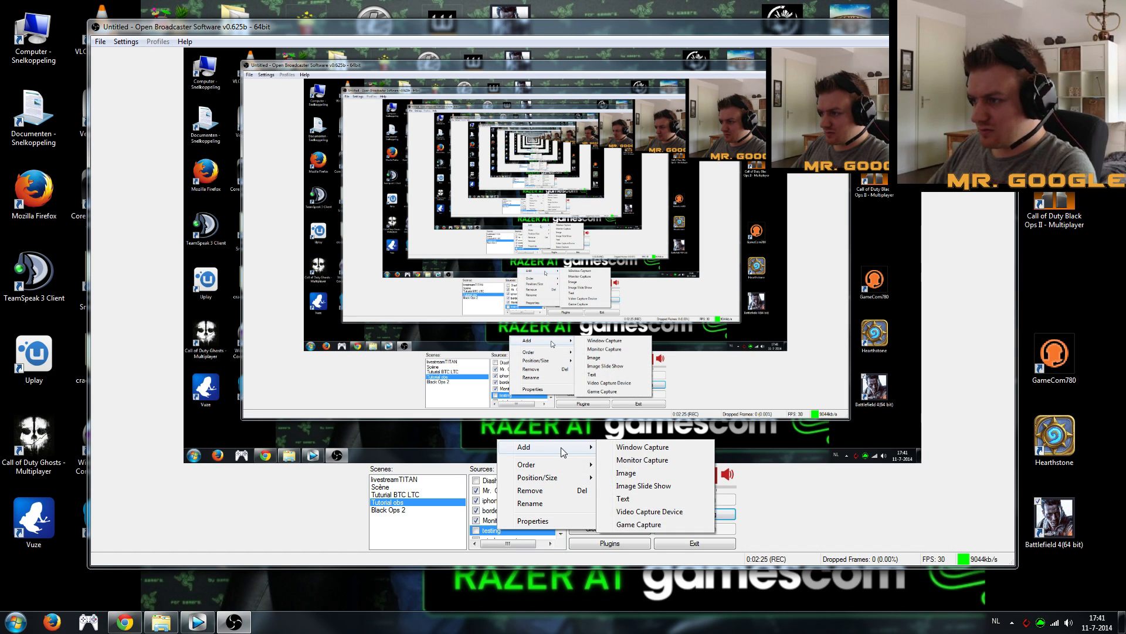
pyautogui.click(636, 504)
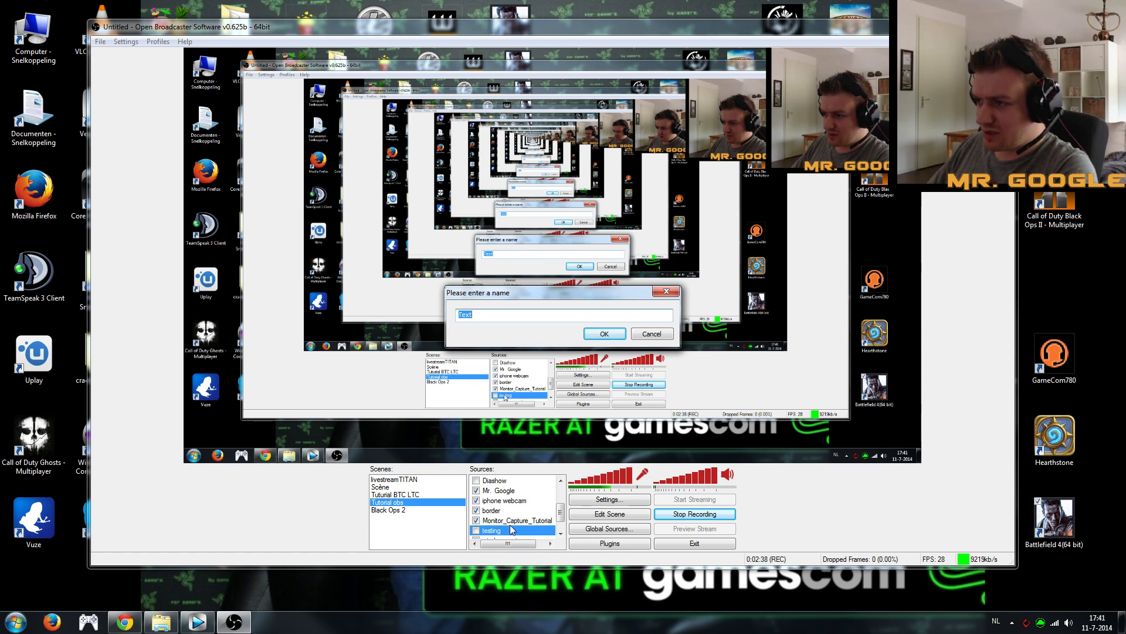
pyautogui.write('test')
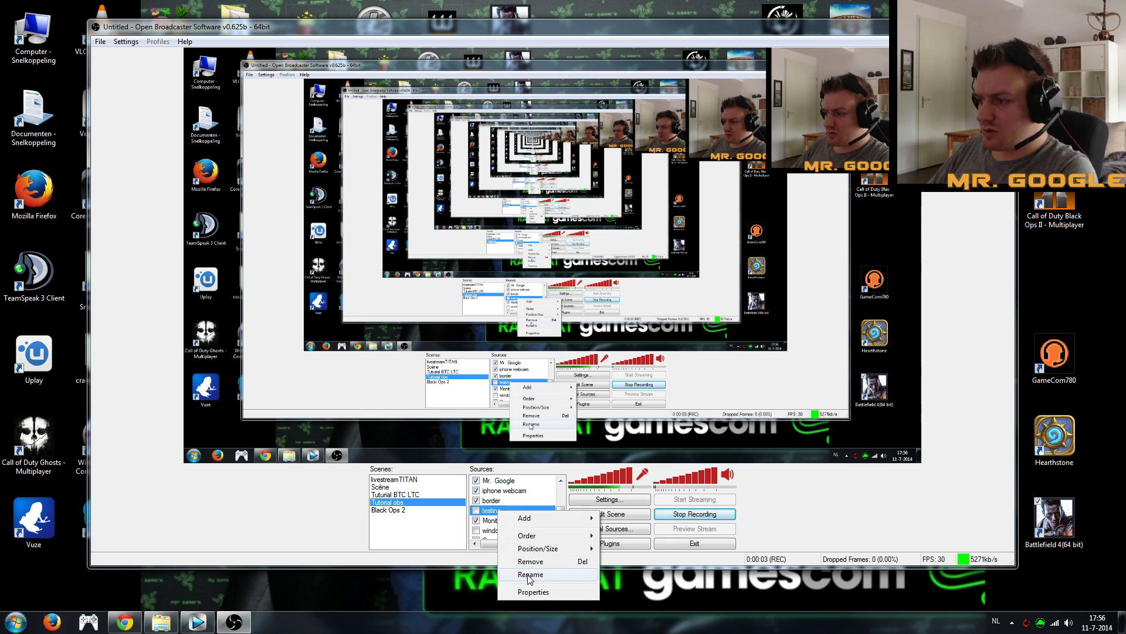
# Step: Examine the font, style and text content settings of the testing source and close its properties without saving
pyautogui.click(530, 592)
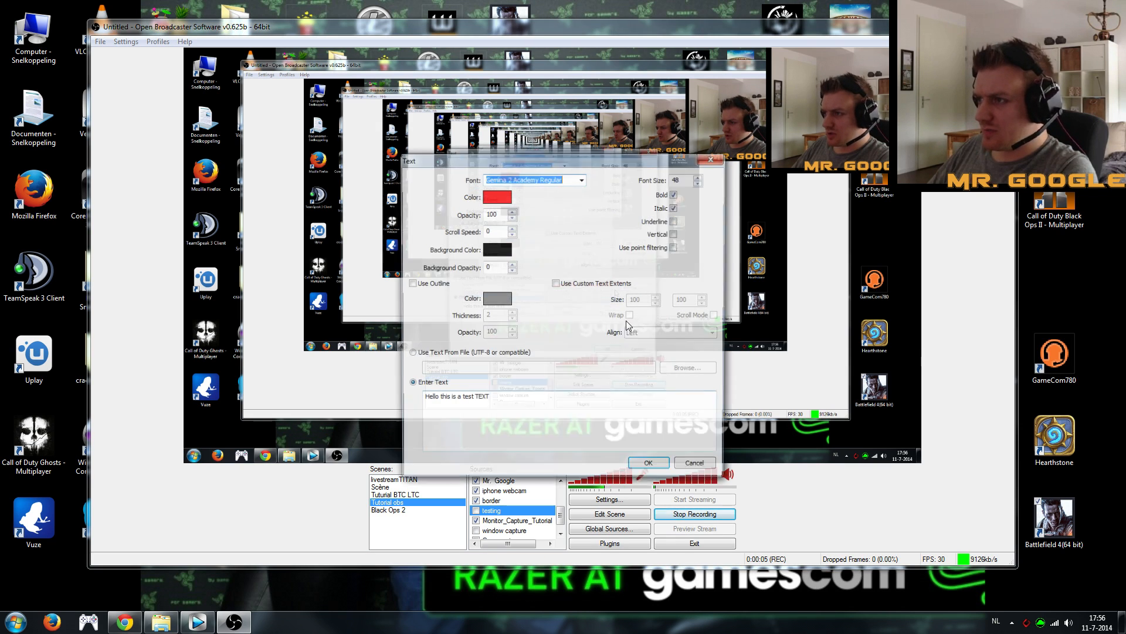
pyautogui.moveTo(622, 163); pyautogui.dragTo(640, 159)
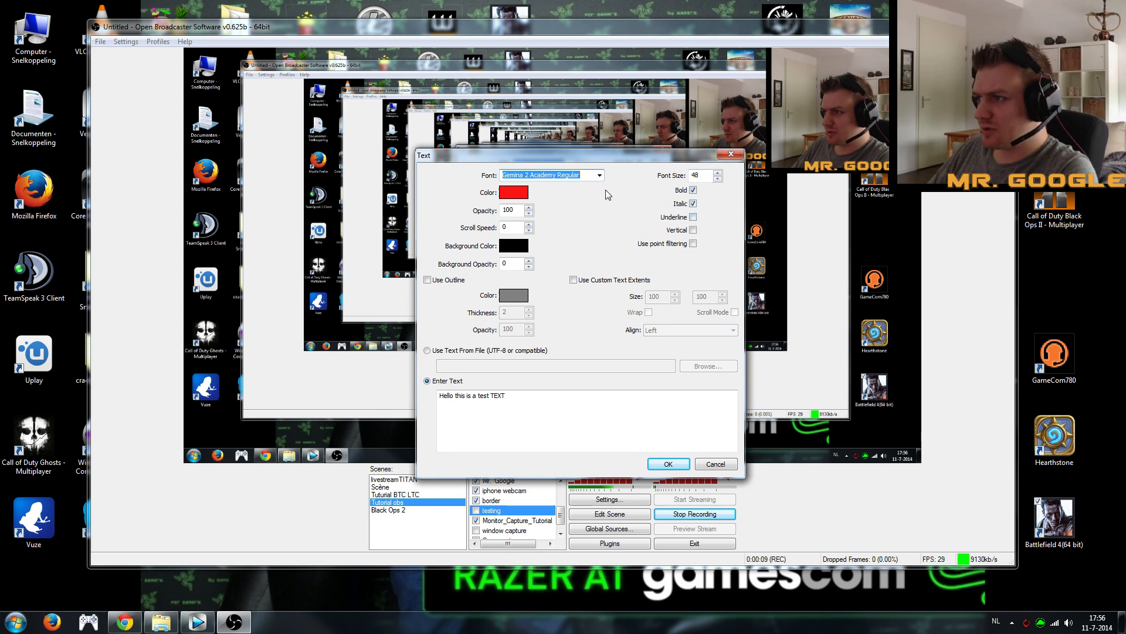
pyautogui.click(603, 175)
pyautogui.click(602, 175)
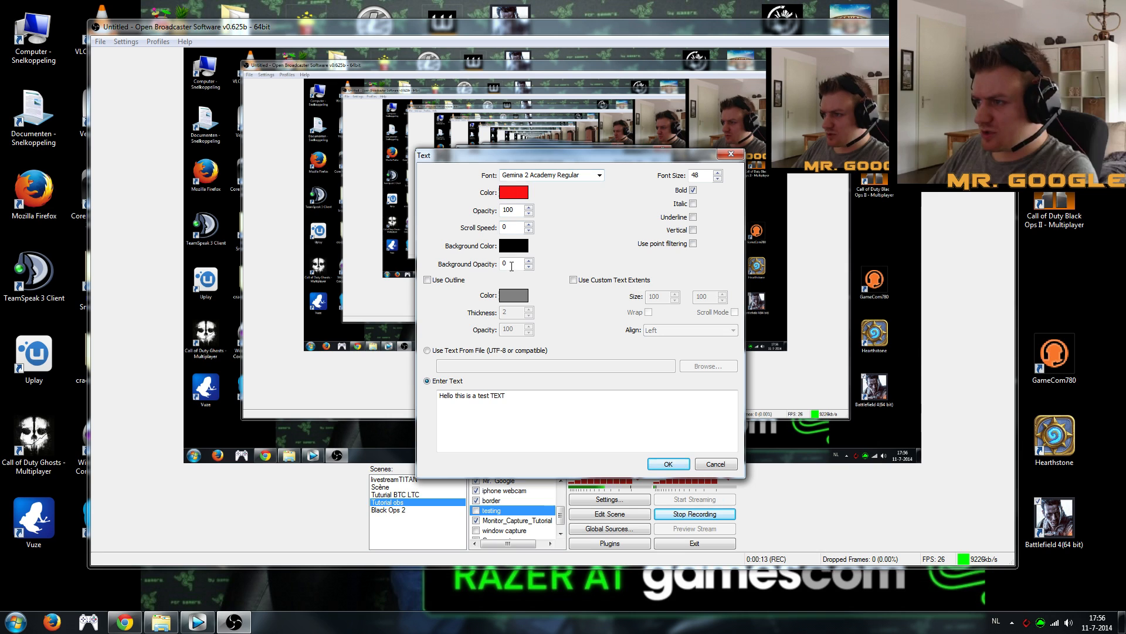
pyautogui.moveTo(558, 397); pyautogui.dragTo(434, 409)
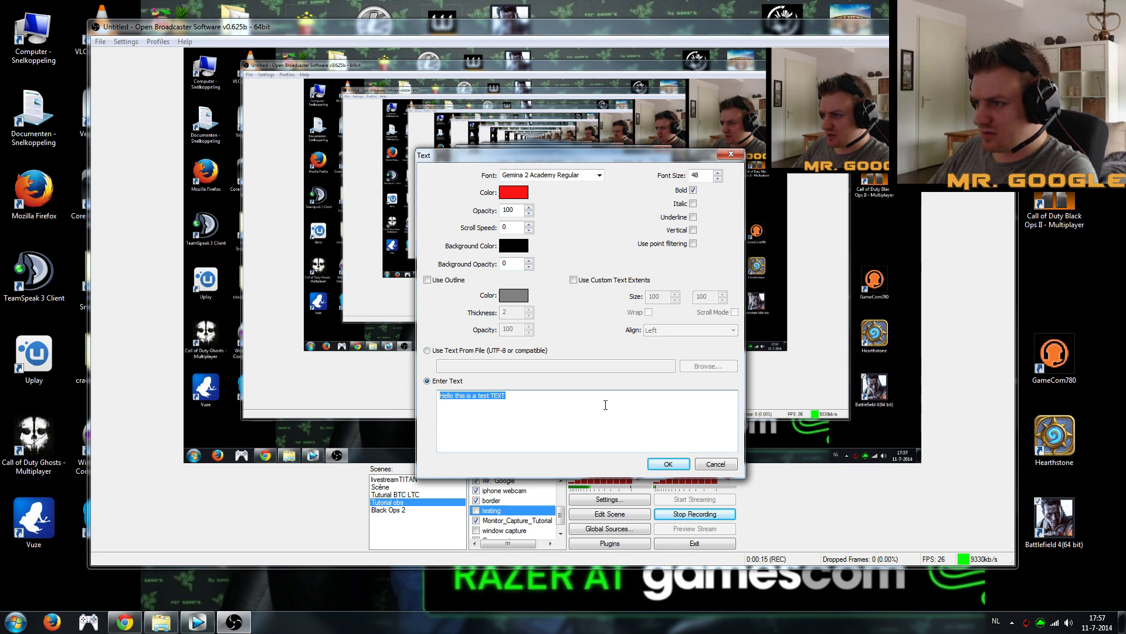
pyautogui.click(715, 464)
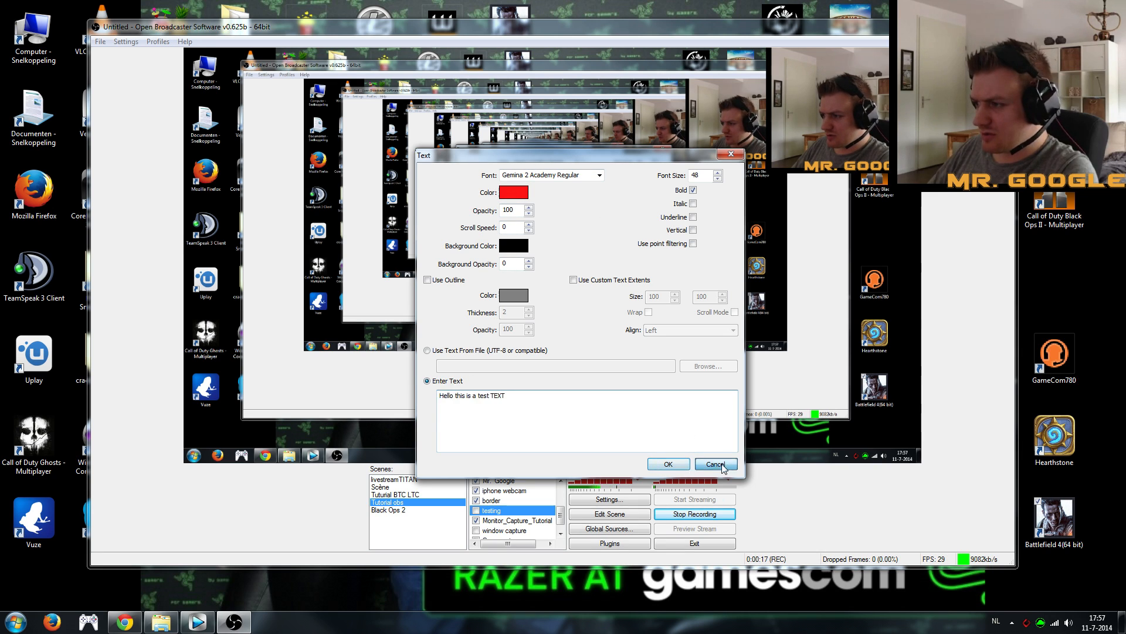
# Step: Turn on the testing text source and move it below Monitor_Capture_Tutorial in the source order
pyautogui.click(476, 510)
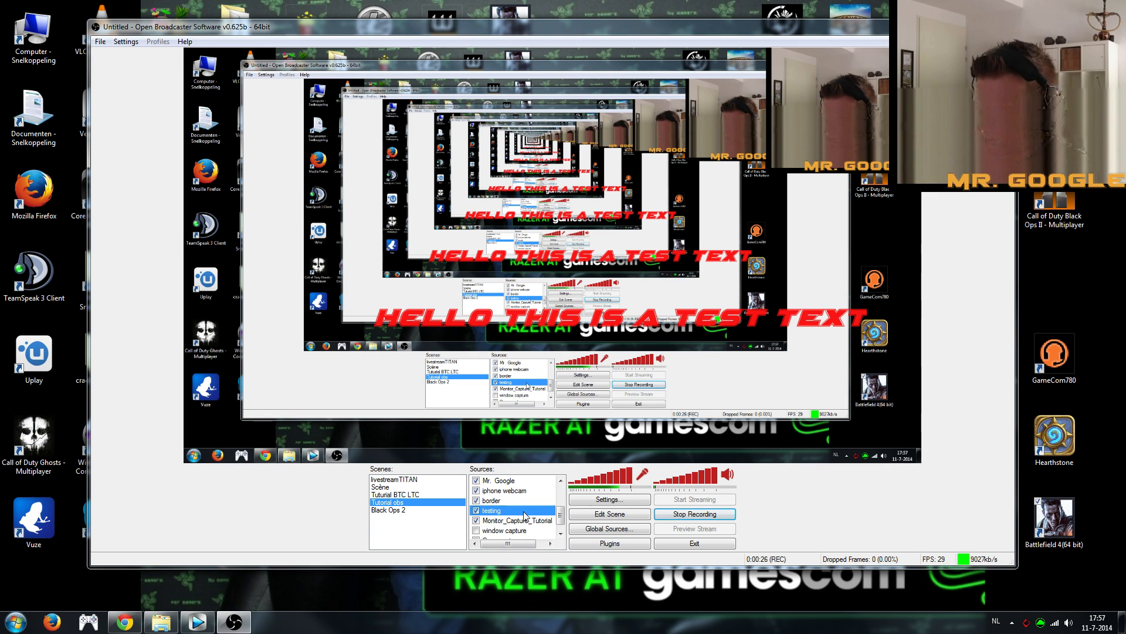
pyautogui.hotkey('ctrl', 'Down')
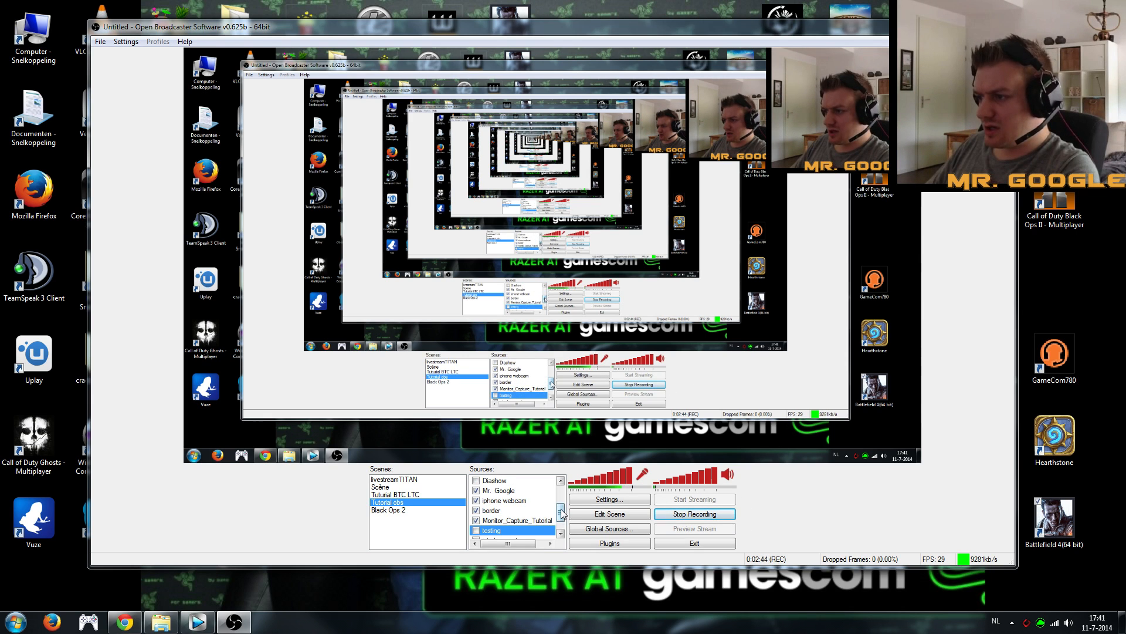
pyautogui.moveTo(562, 513); pyautogui.dragTo(562, 519)
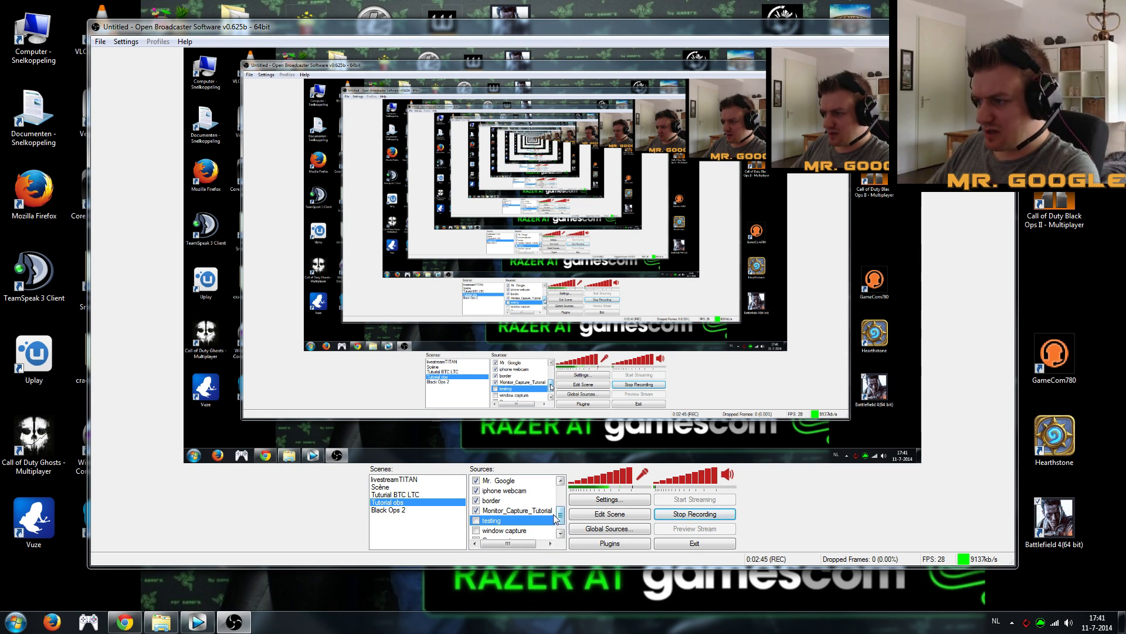
pyautogui.click(477, 521)
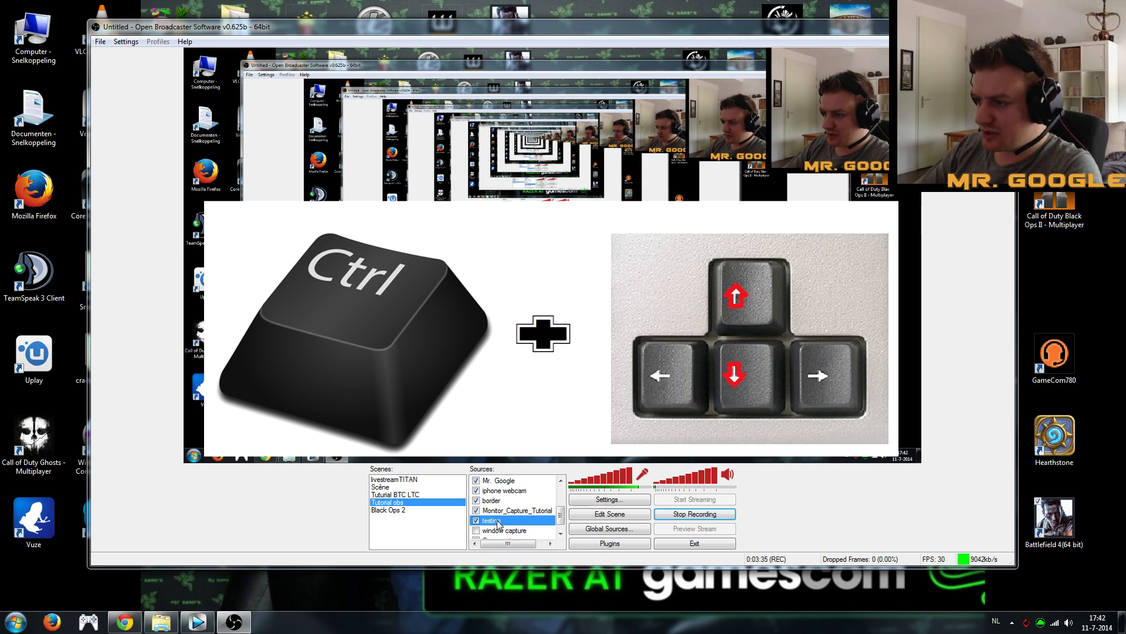
# Step: Move the testing text source above Monitor_Capture_Tutorial in the source order
pyautogui.hotkey('ctrl', 'Up')
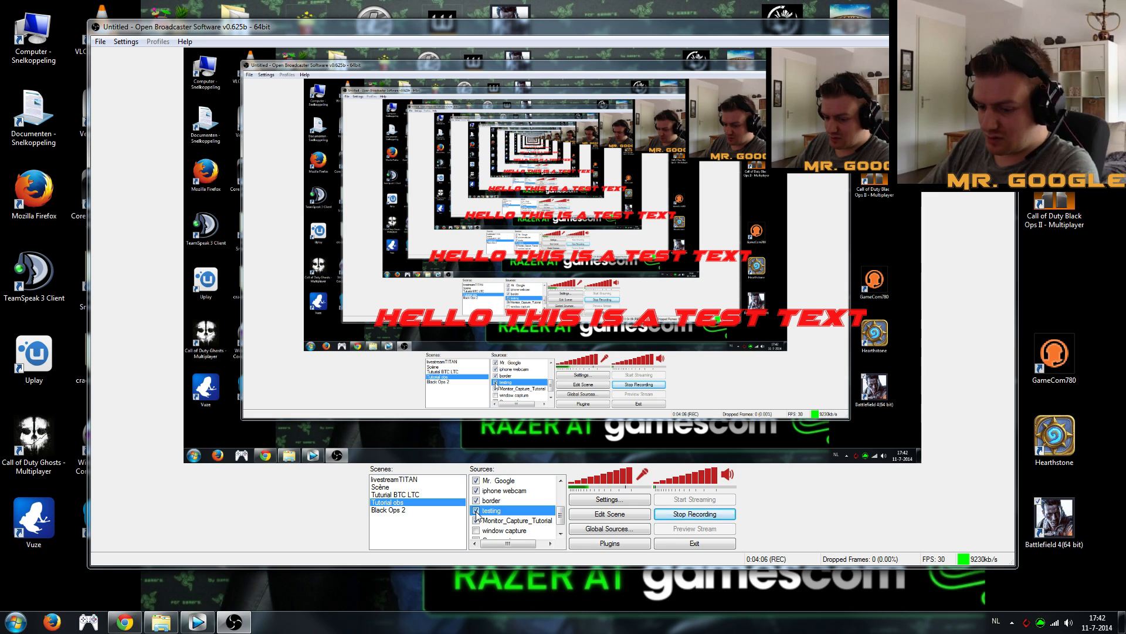
pyautogui.moveTo(476, 508); pyautogui.dragTo(477, 512)
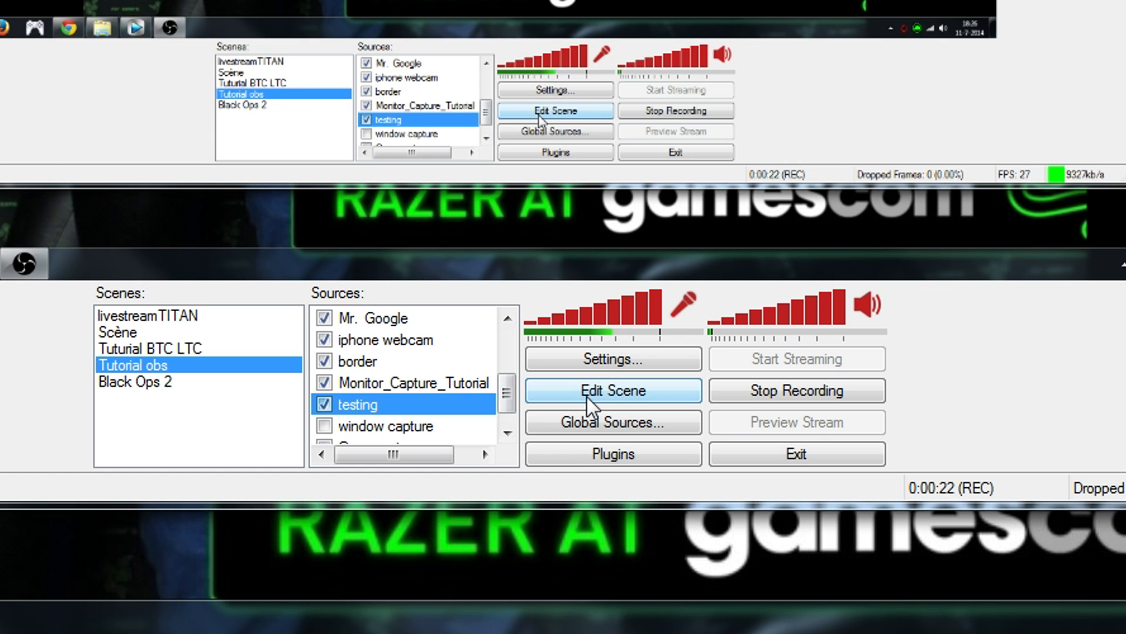
# Step: Turn on scene editing and nudge the border overlay around the webcam in the preview
pyautogui.click(584, 395)
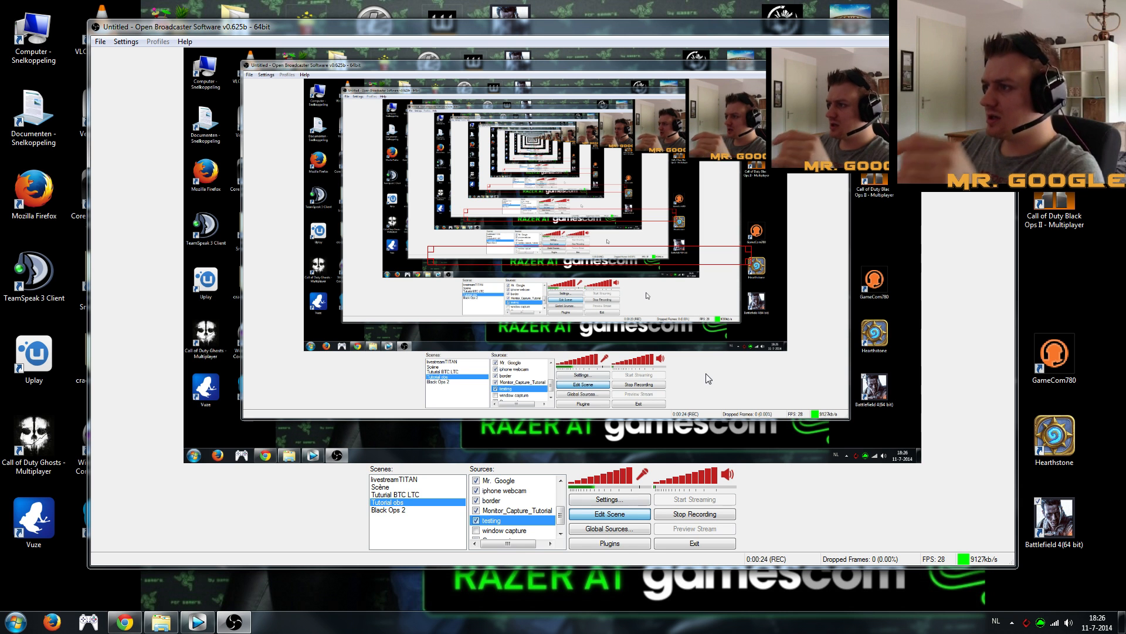
pyautogui.click(772, 160)
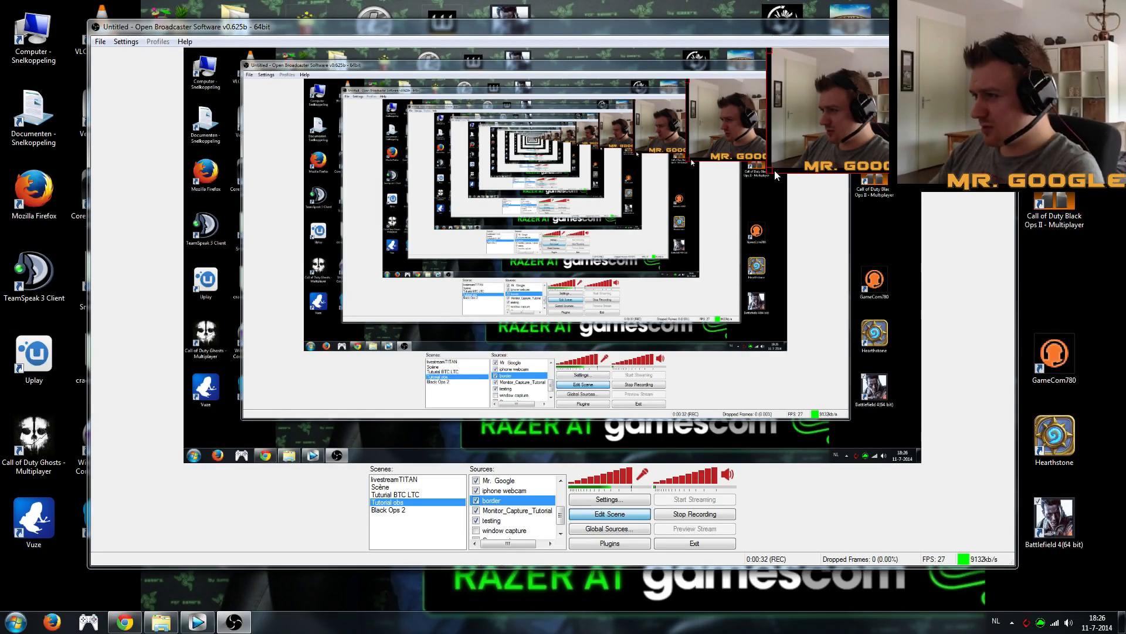
pyautogui.moveTo(775, 171)
pyautogui.mouseDown()
pyautogui.moveTo(753, 190)
pyautogui.moveTo(565, 228)
pyautogui.moveTo(524, 275)
pyautogui.moveTo(539, 258)
pyautogui.moveTo(675, 209)
pyautogui.moveTo(699, 214)
pyautogui.moveTo(648, 252)
pyautogui.moveTo(774, 172)
pyautogui.mouseUp()
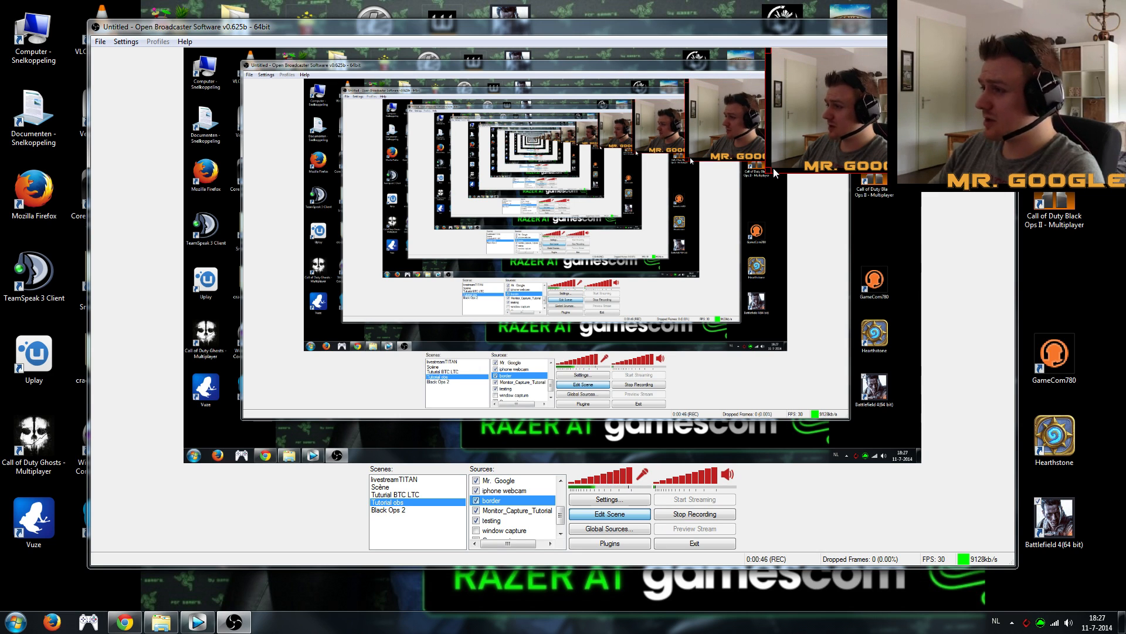
# Step: Reposition the Mr. Google text and the iphone webcam source slightly in the preview
pyautogui.click(806, 209)
pyautogui.click(820, 170)
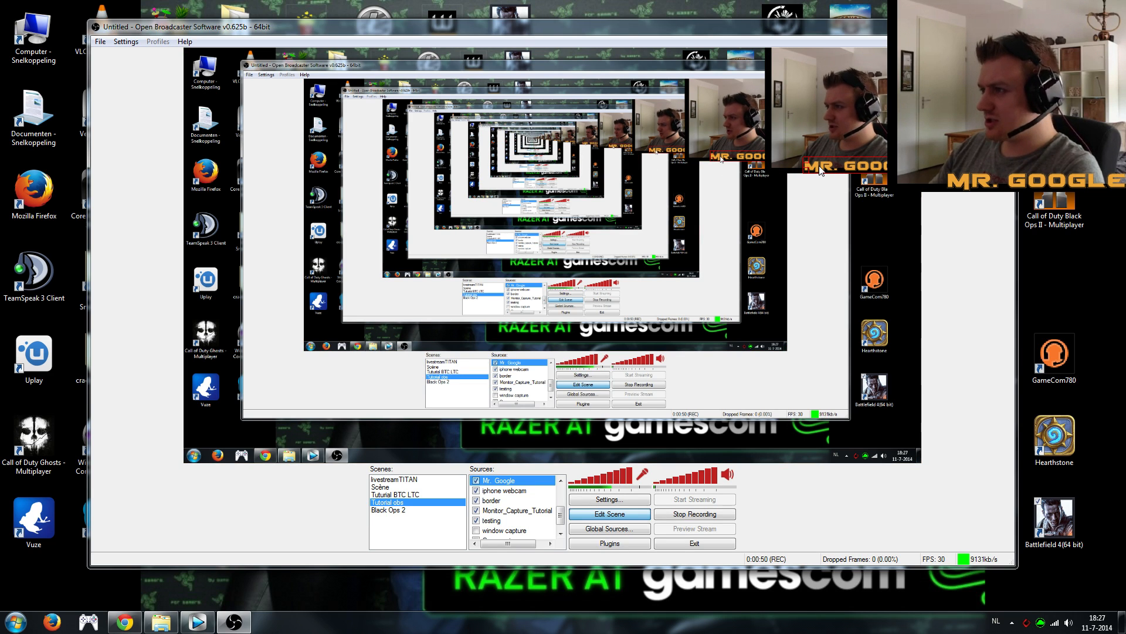
pyautogui.moveTo(820, 170)
pyautogui.mouseDown()
pyautogui.moveTo(781, 176)
pyautogui.moveTo(638, 251)
pyautogui.moveTo(604, 241)
pyautogui.moveTo(851, 437)
pyautogui.moveTo(845, 452)
pyautogui.moveTo(798, 451)
pyautogui.moveTo(823, 454)
pyautogui.moveTo(824, 169)
pyautogui.mouseUp()
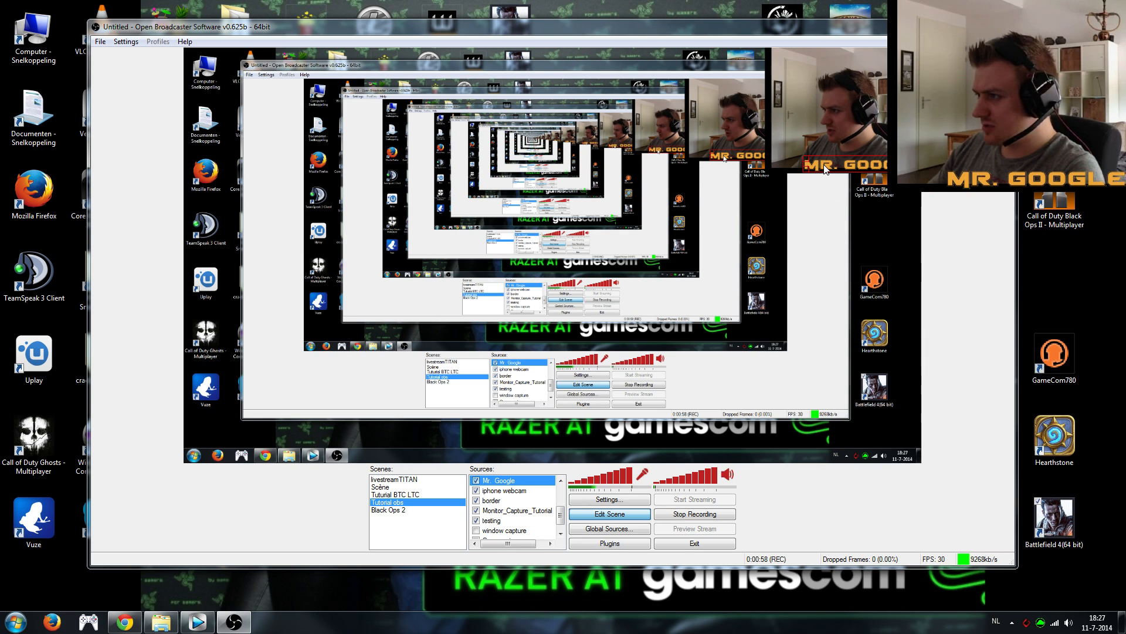
pyautogui.click(819, 97)
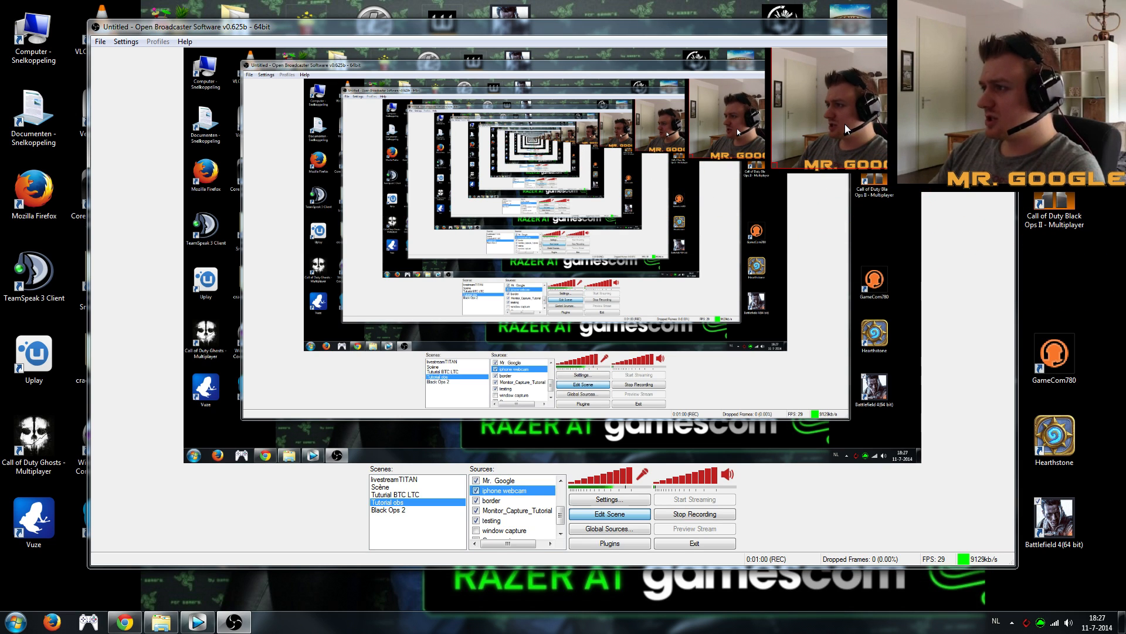
pyautogui.moveTo(827, 111)
pyautogui.mouseDown()
pyautogui.moveTo(692, 199)
pyautogui.moveTo(566, 140)
pyautogui.moveTo(658, 138)
pyautogui.moveTo(671, 255)
pyautogui.moveTo(558, 182)
pyautogui.moveTo(708, 212)
pyautogui.moveTo(818, 115)
pyautogui.moveTo(852, 107)
pyautogui.moveTo(839, 102)
pyautogui.mouseUp()
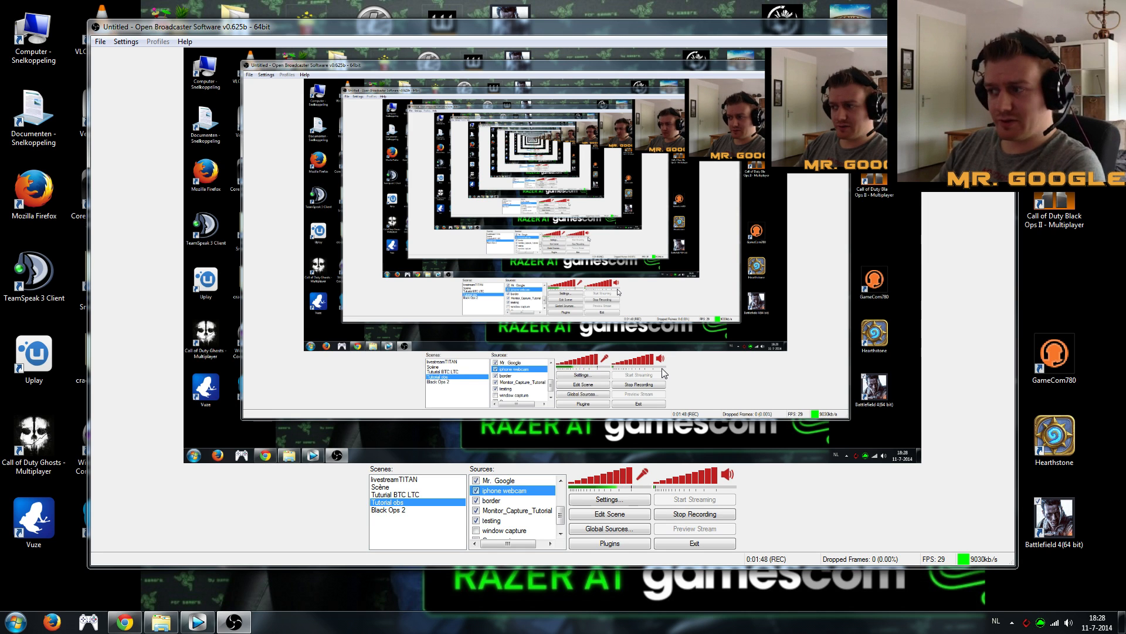
# Step: Open the settings and examine the General page, including the list of available interface languages, keeping English
pyautogui.click(595, 500)
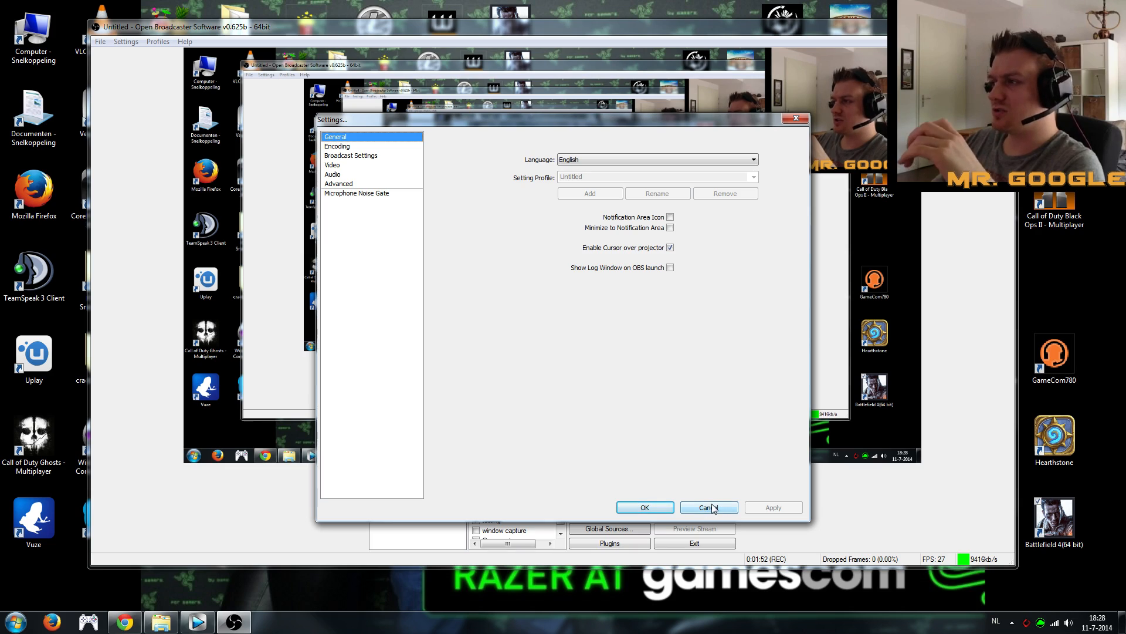
pyautogui.click(709, 508)
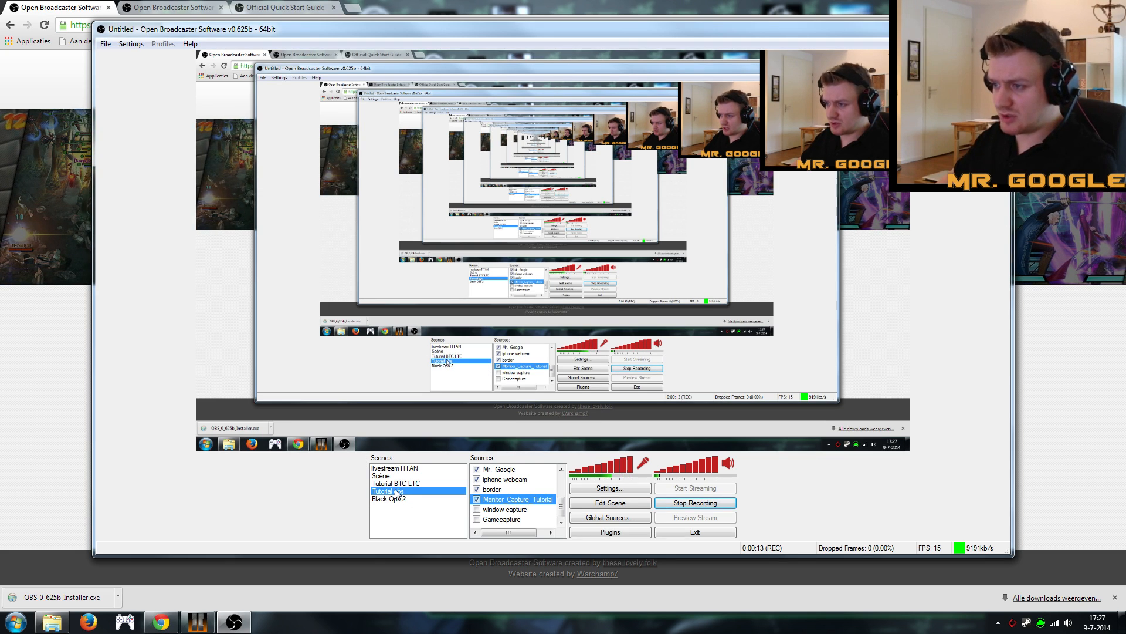
pyautogui.click(608, 488)
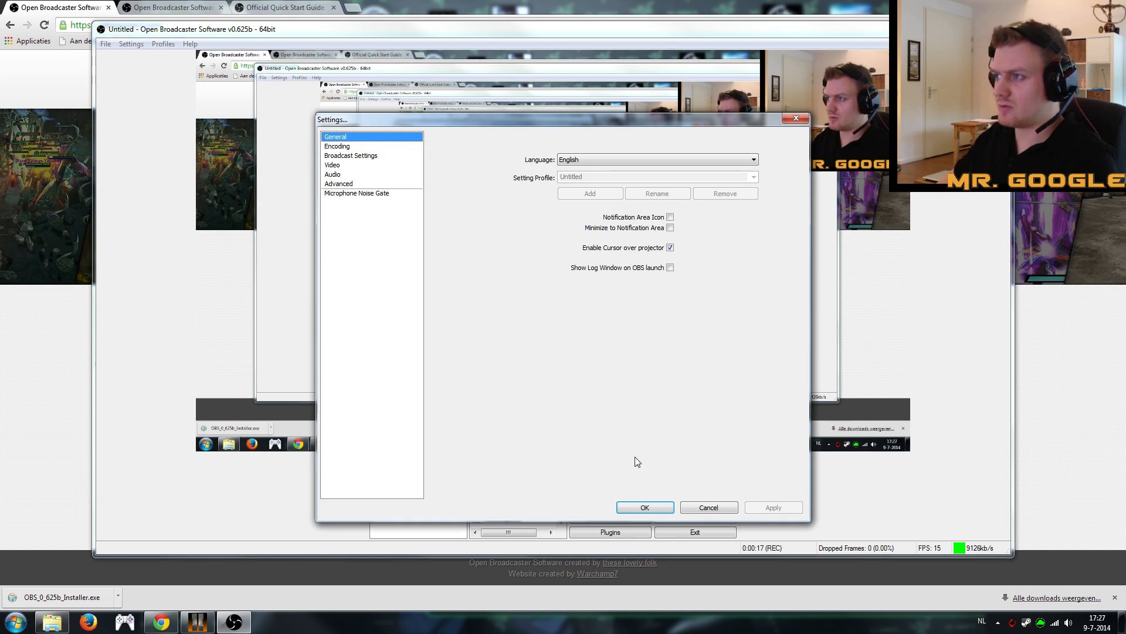
pyautogui.moveTo(626, 124); pyautogui.dragTo(556, 80)
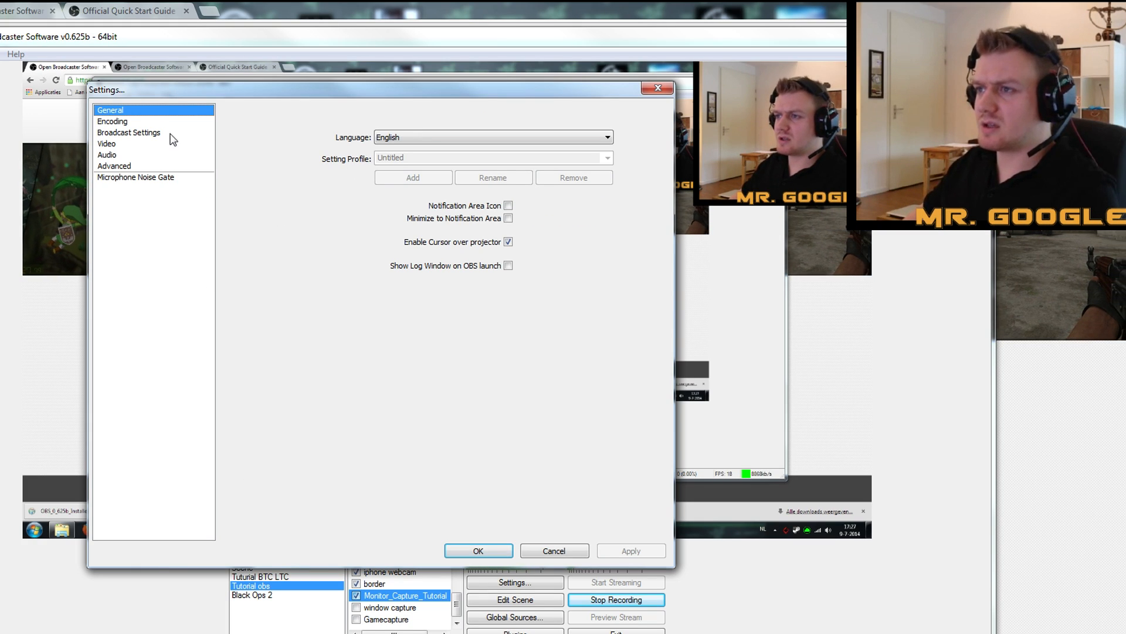
pyautogui.click(427, 144)
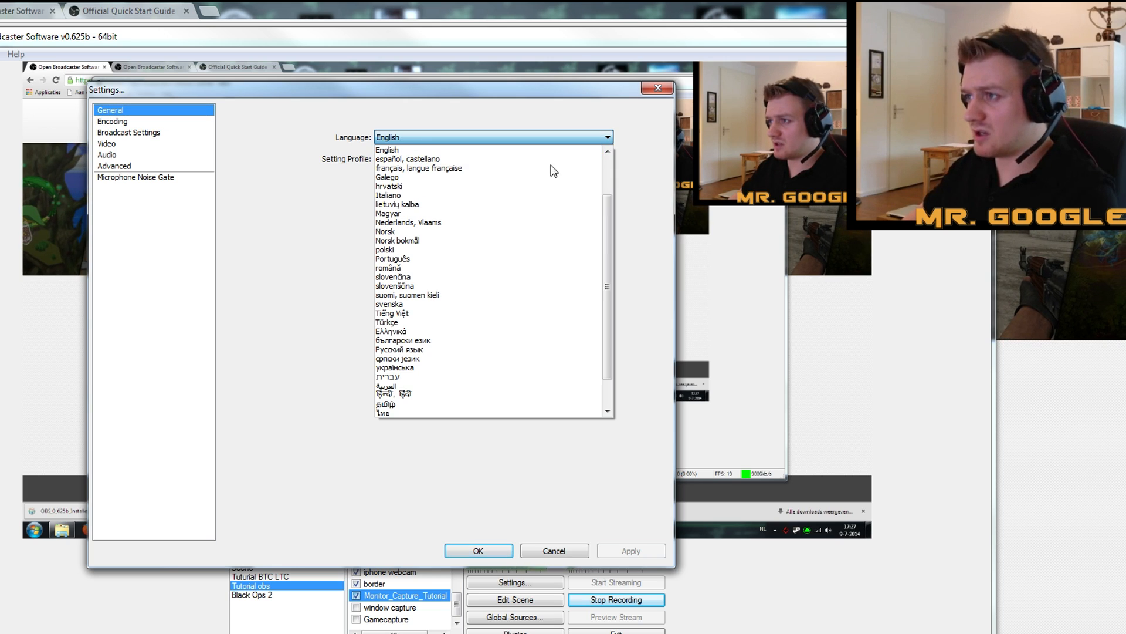
pyautogui.scroll(2, 611, 226)
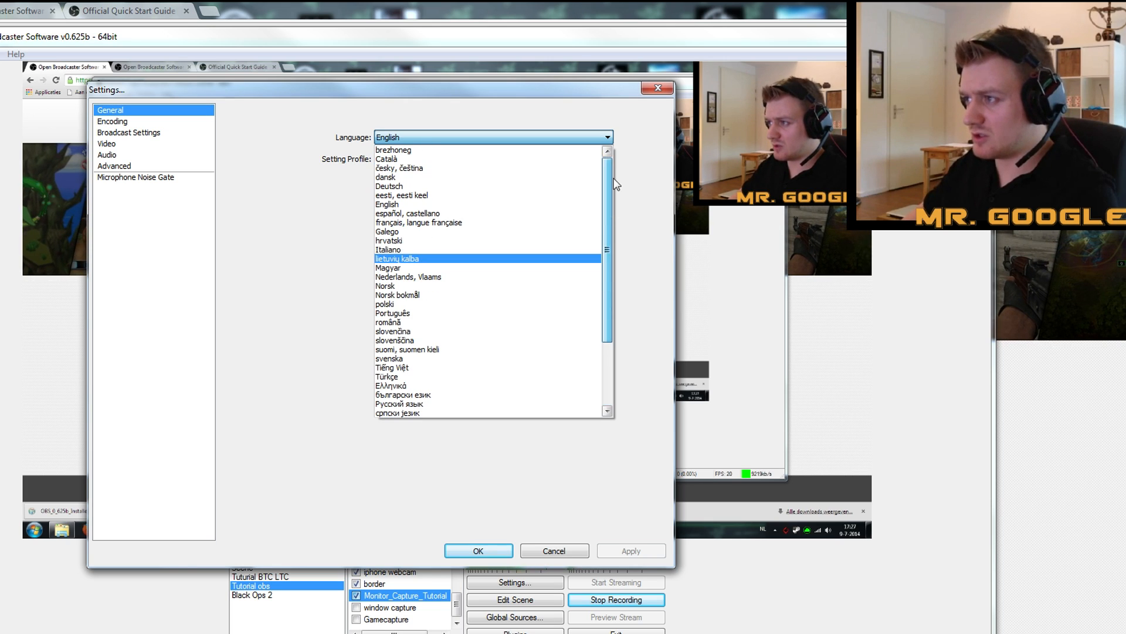
pyautogui.click(596, 139)
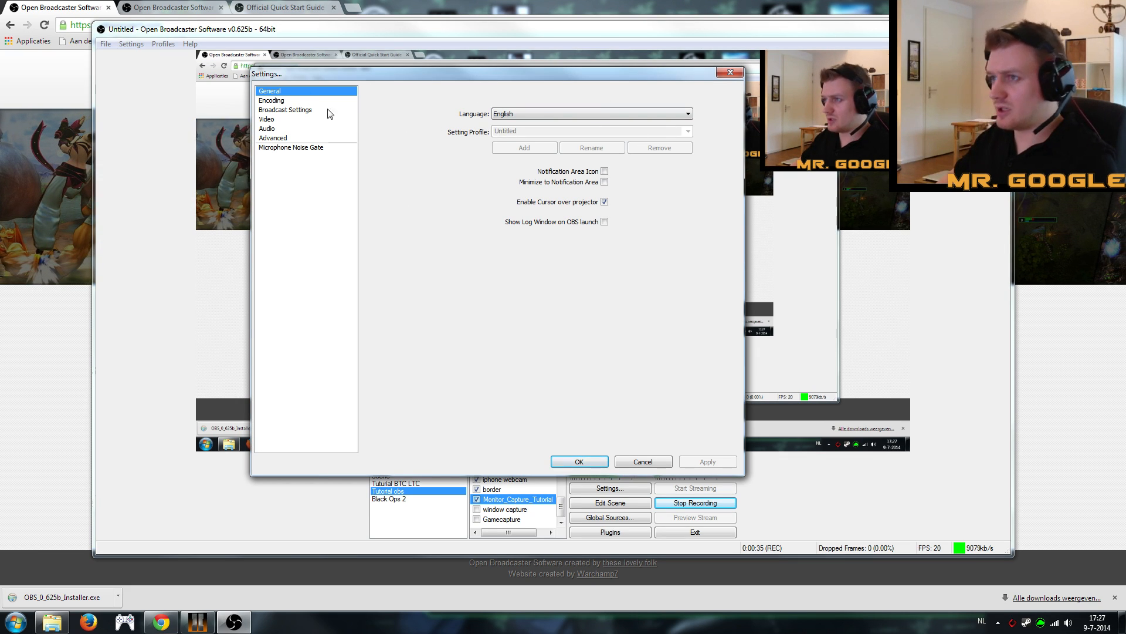
pyautogui.click(273, 102)
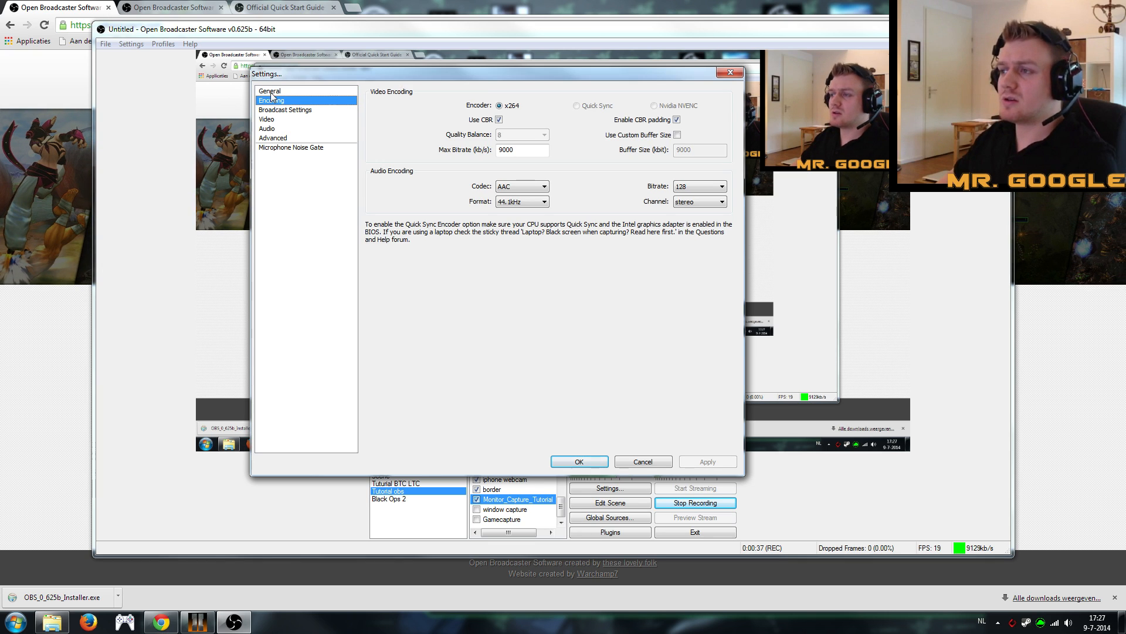
pyautogui.click(275, 92)
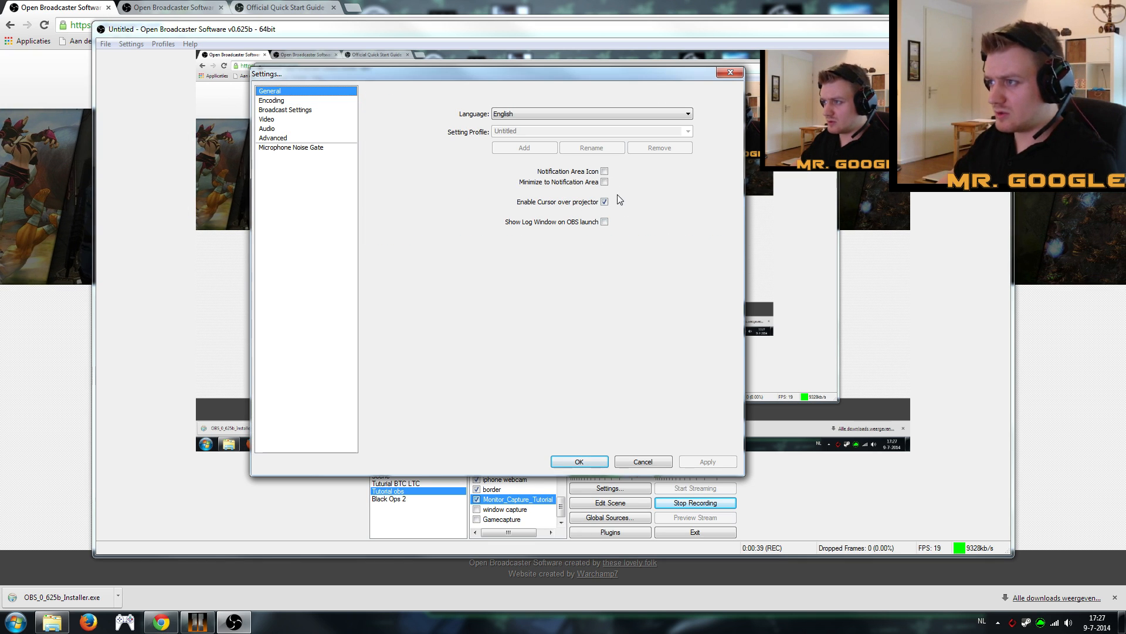
# Step: In the encoding settings, choose 44.1kHz as audio format, keep the channel at stereo, and apply the settings
pyautogui.click(280, 102)
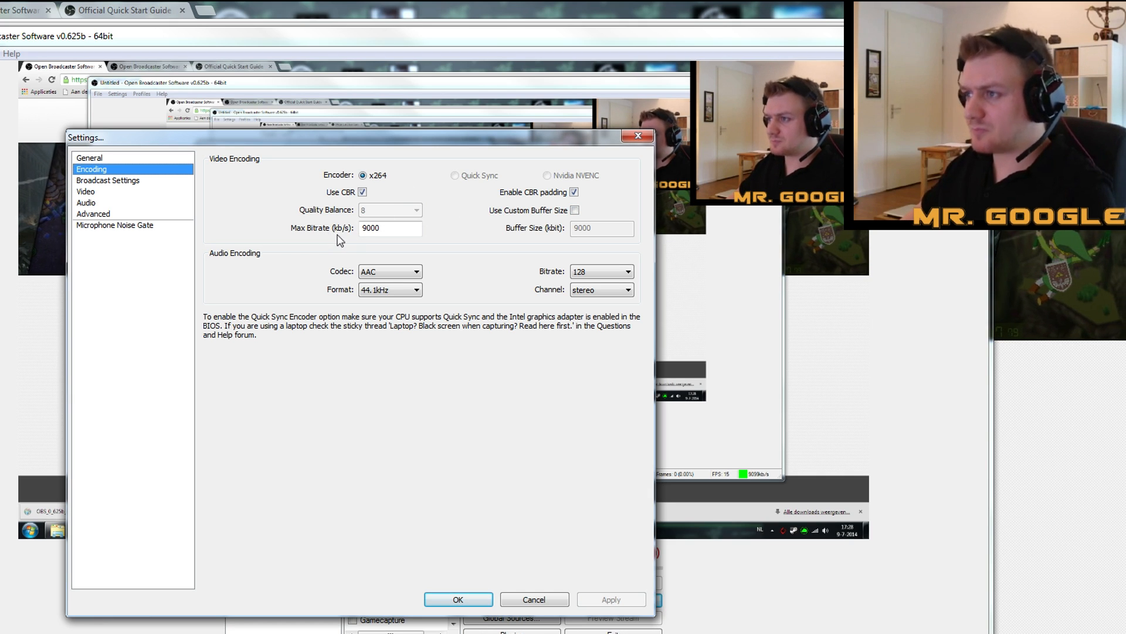
pyautogui.moveTo(403, 234)
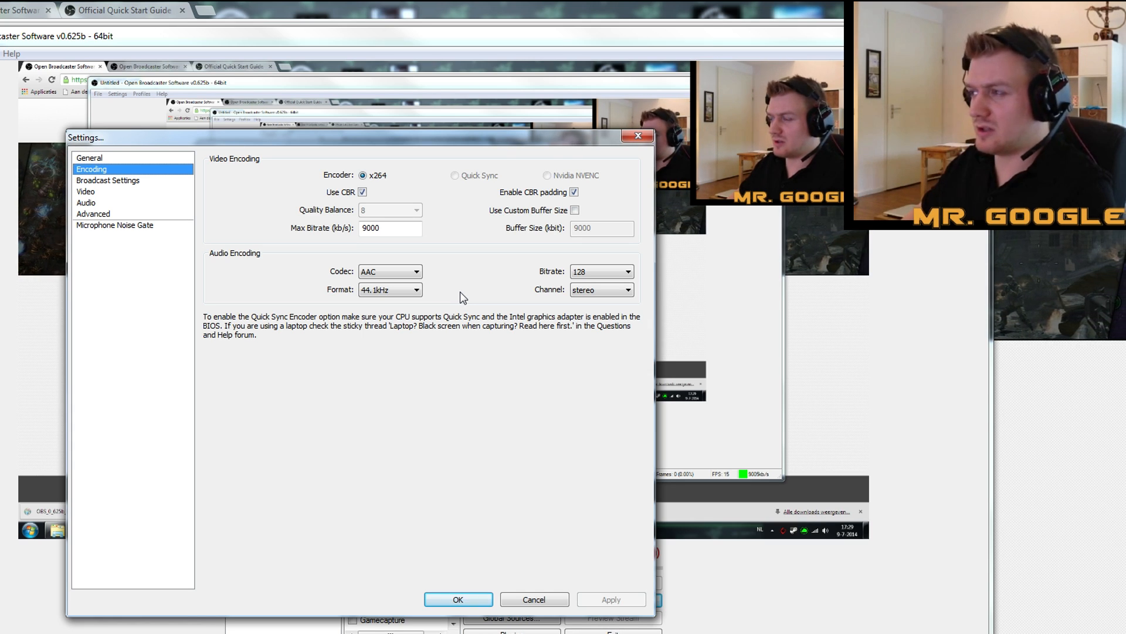
pyautogui.click(385, 290)
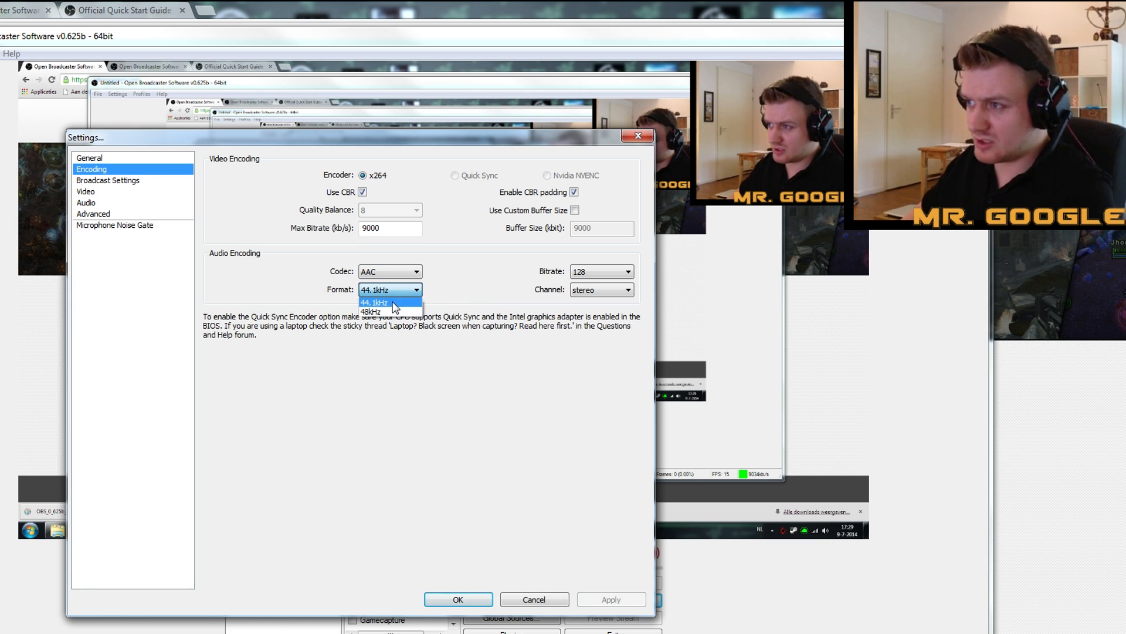
pyautogui.click(392, 302)
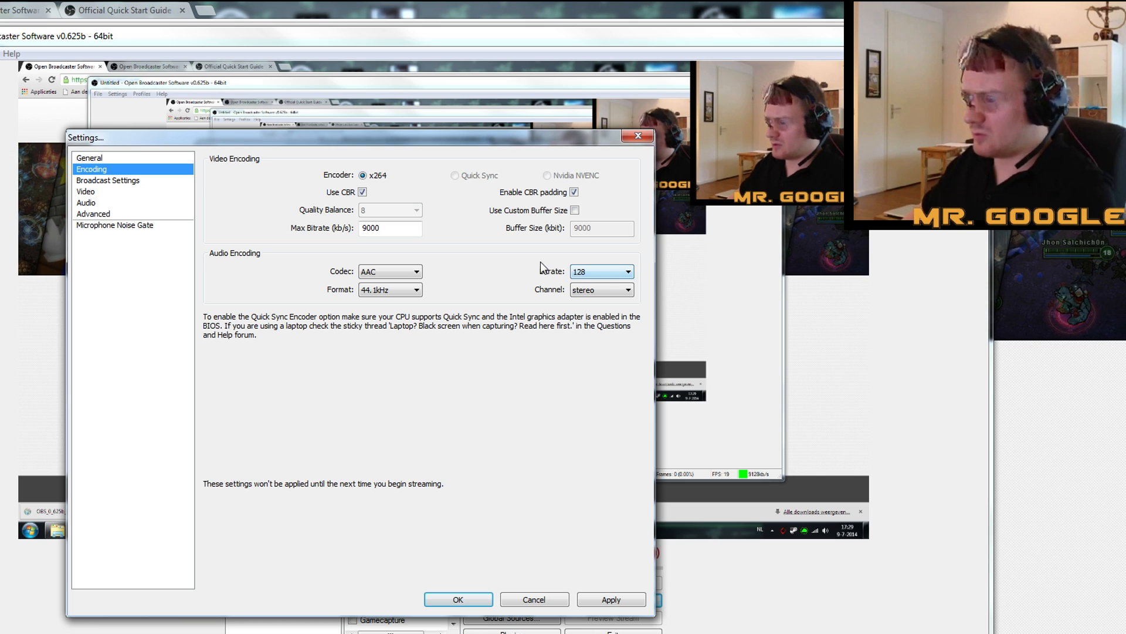
pyautogui.click(585, 291)
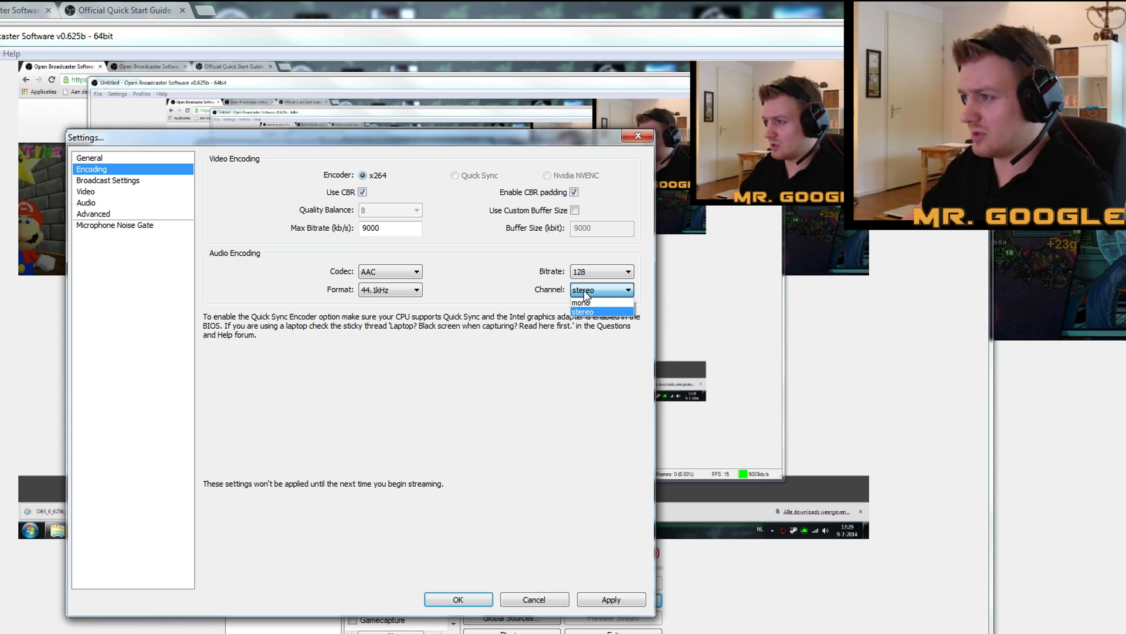
pyautogui.click(585, 292)
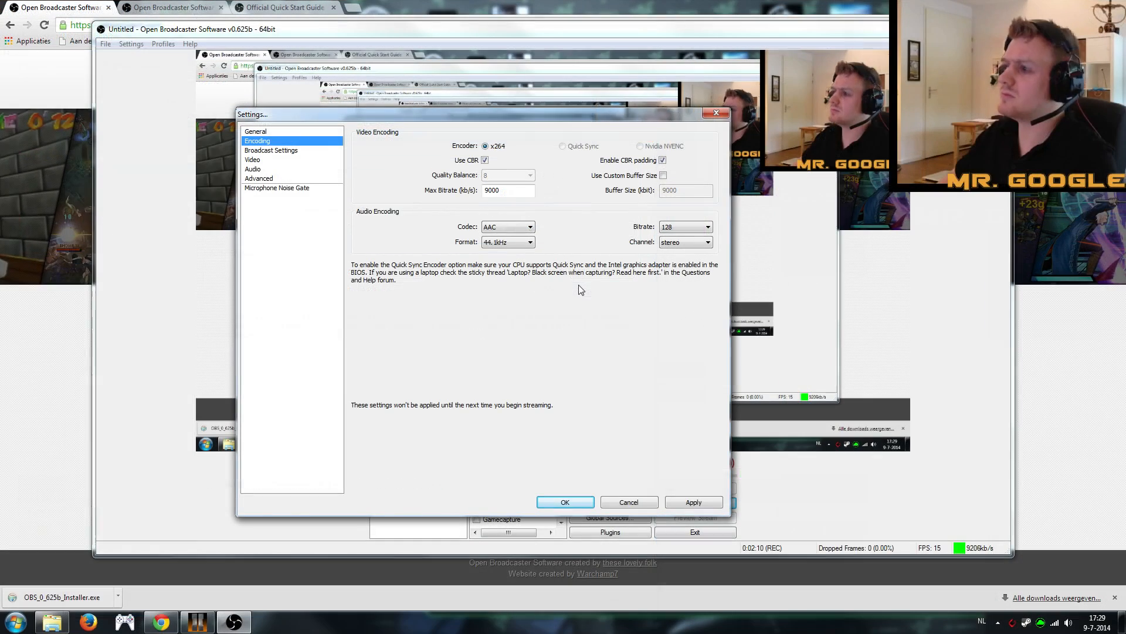
pyautogui.click(693, 502)
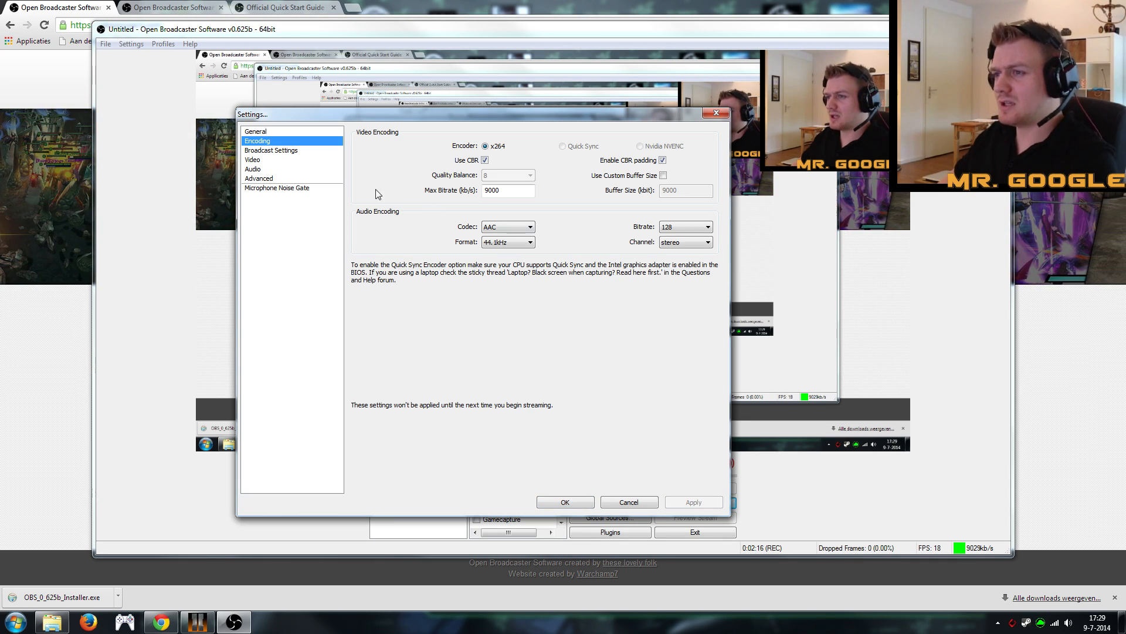
# Step: Switch the broadcast mode to Live Stream to examine its options, and return it to File Output Only
pyautogui.click(295, 152)
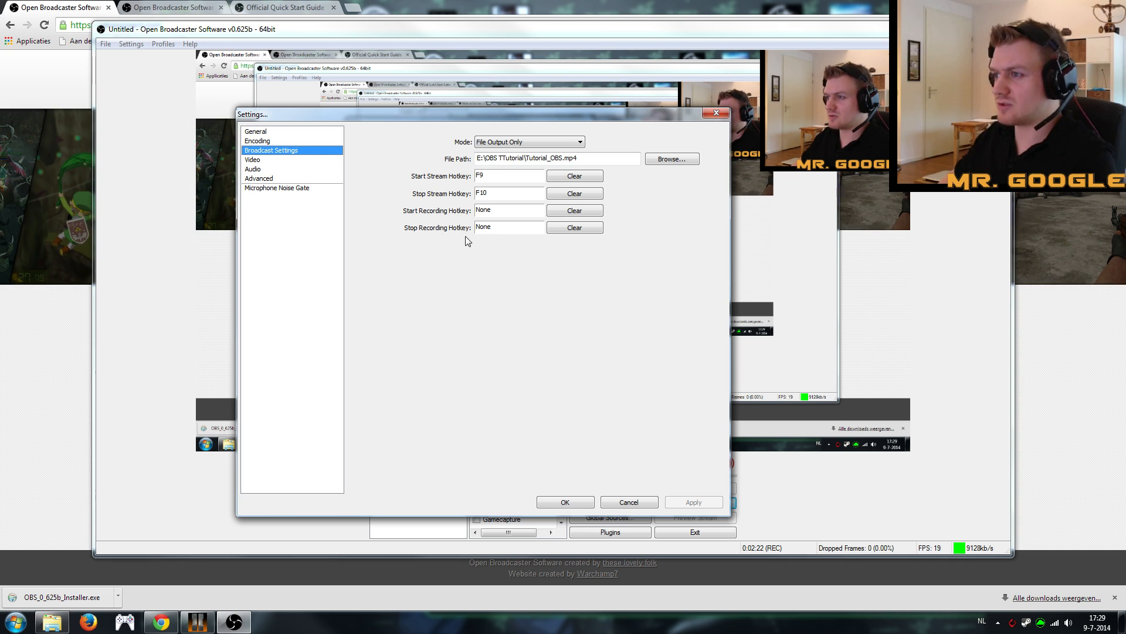
pyautogui.click(519, 143)
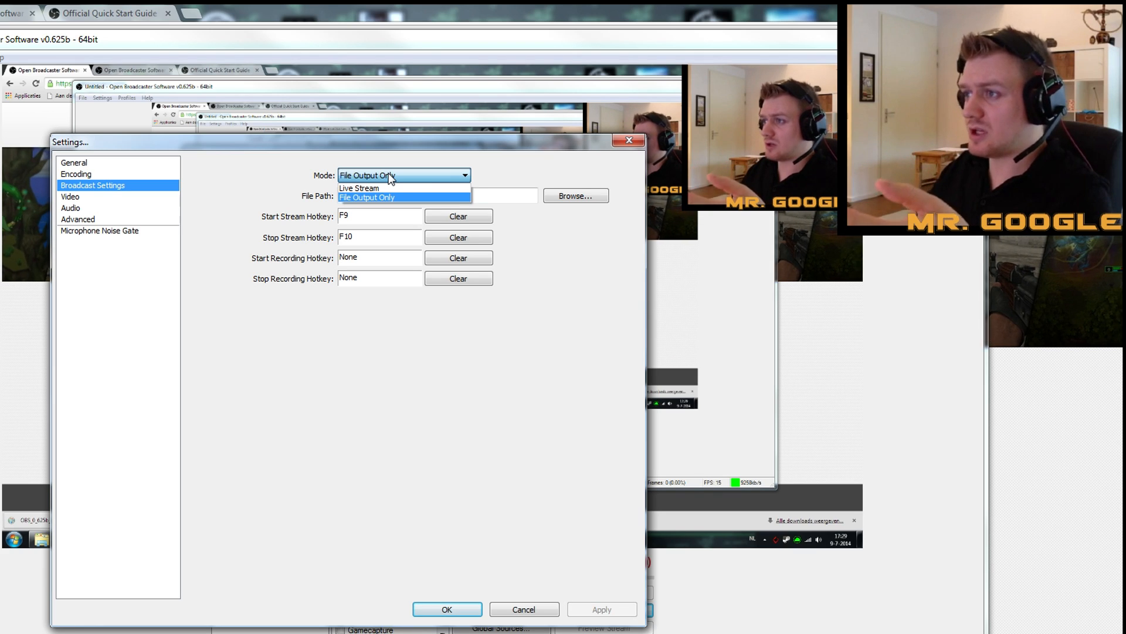
pyautogui.click(390, 178)
pyautogui.click(390, 178)
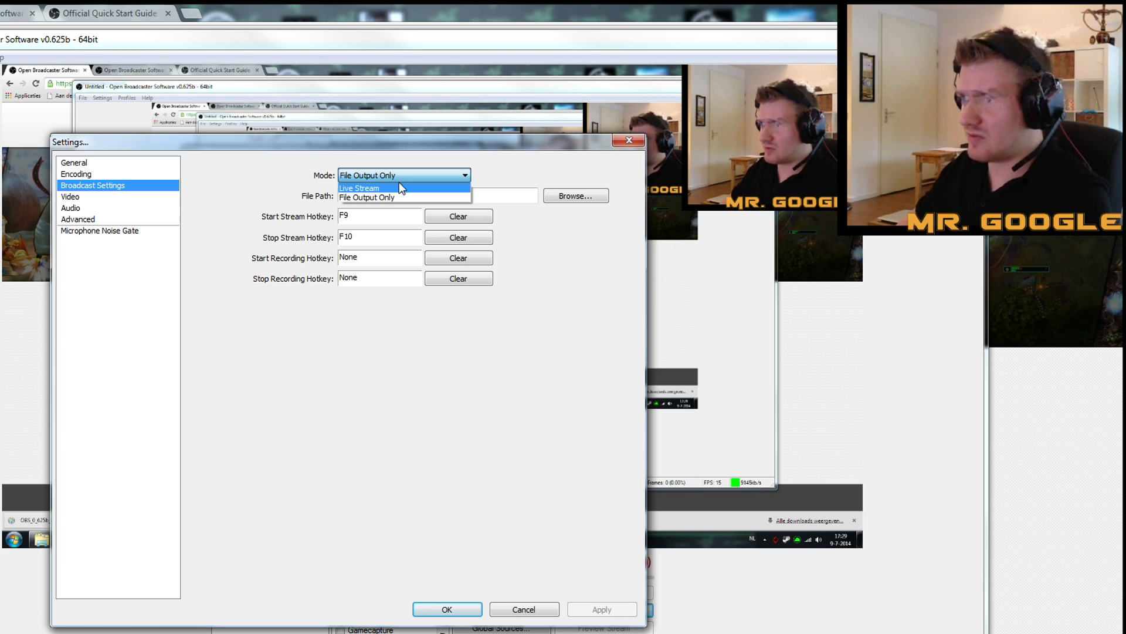
pyautogui.click(389, 188)
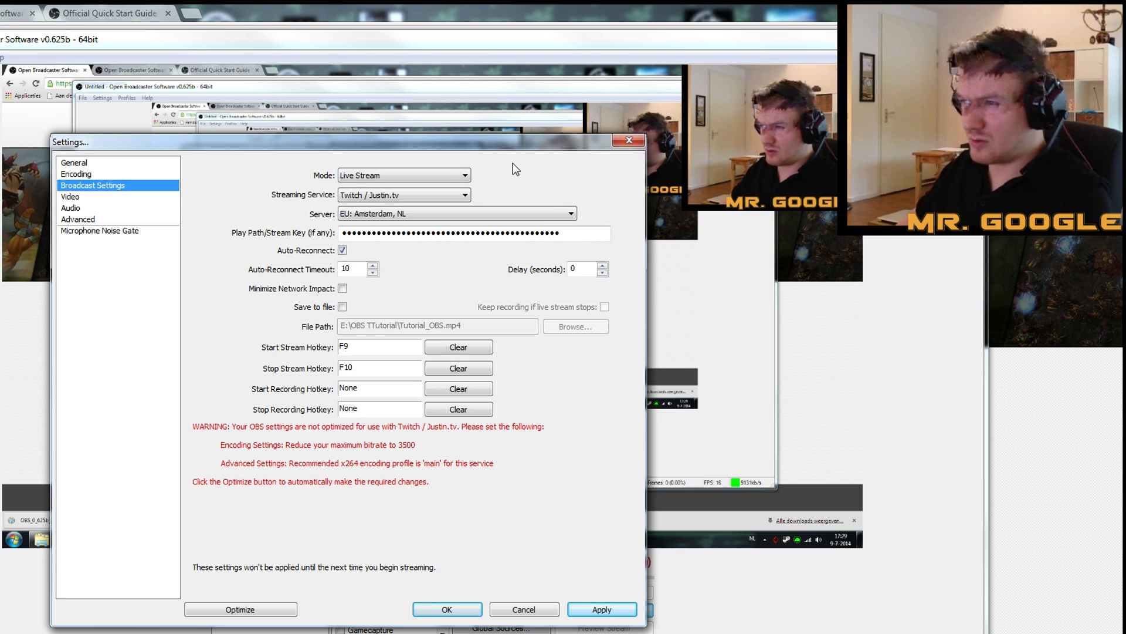
pyautogui.click(445, 174)
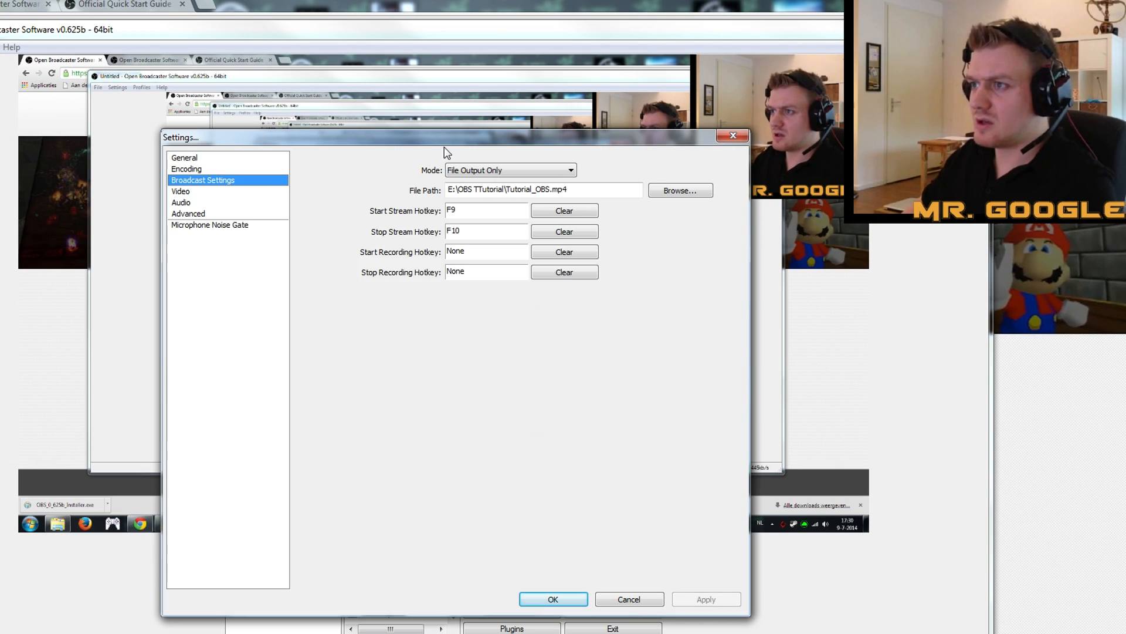
# Step: Check the max bitrate in the encoding settings and return to the broadcast settings
pyautogui.moveTo(500, 140); pyautogui.dragTo(407, 145)
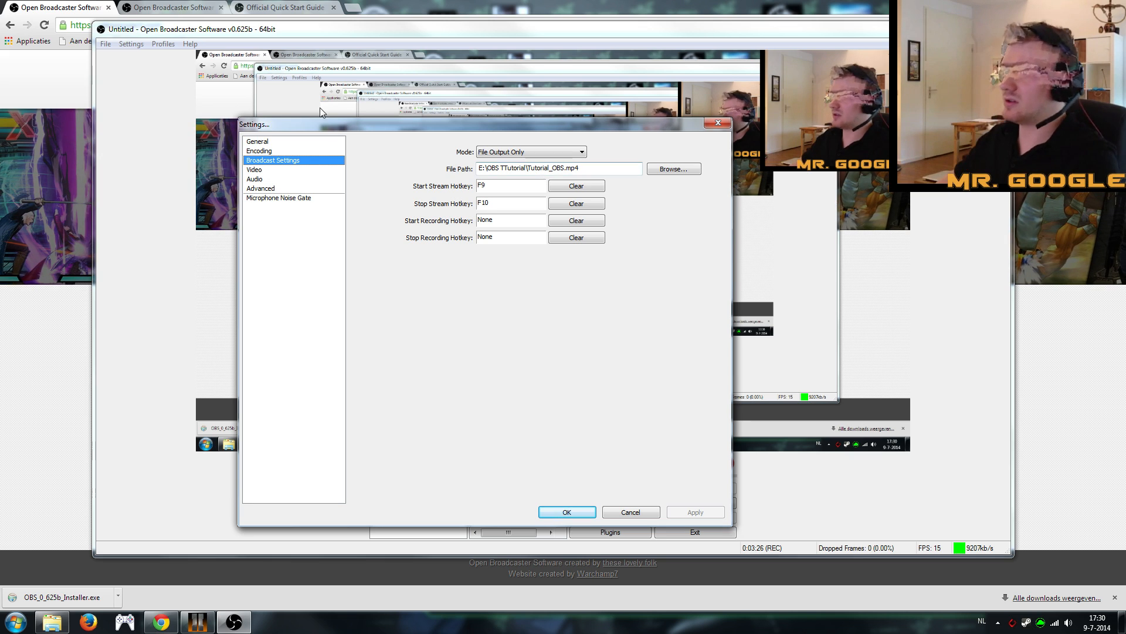
pyautogui.click(259, 151)
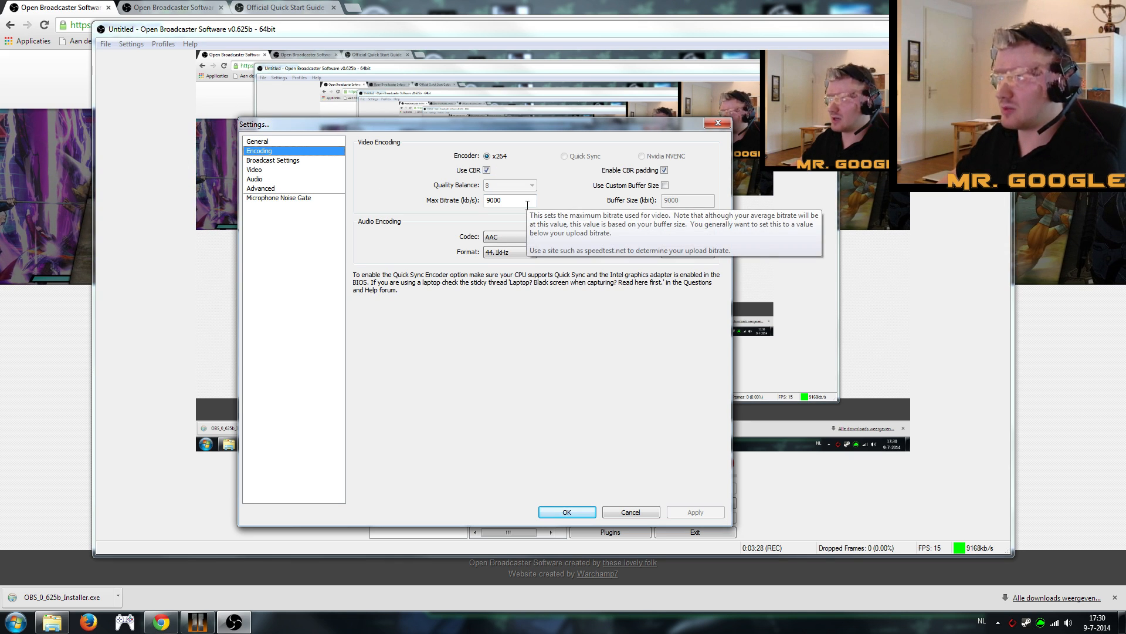
pyautogui.click(299, 161)
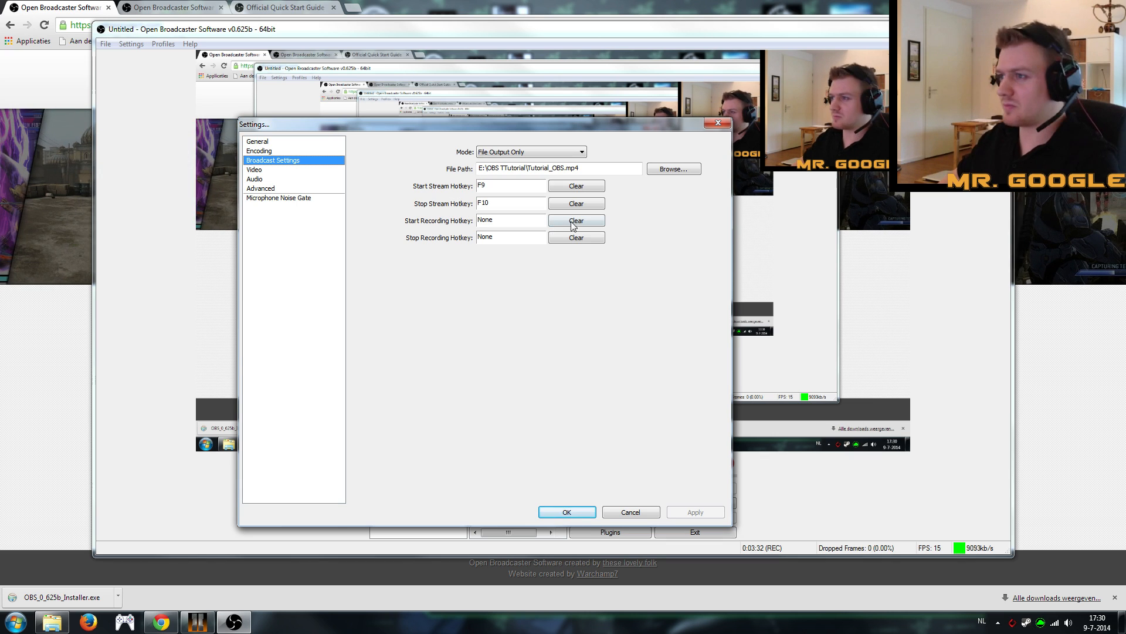
# Step: Browse for the output file path and look through the drives available as a save location
pyautogui.click(674, 169)
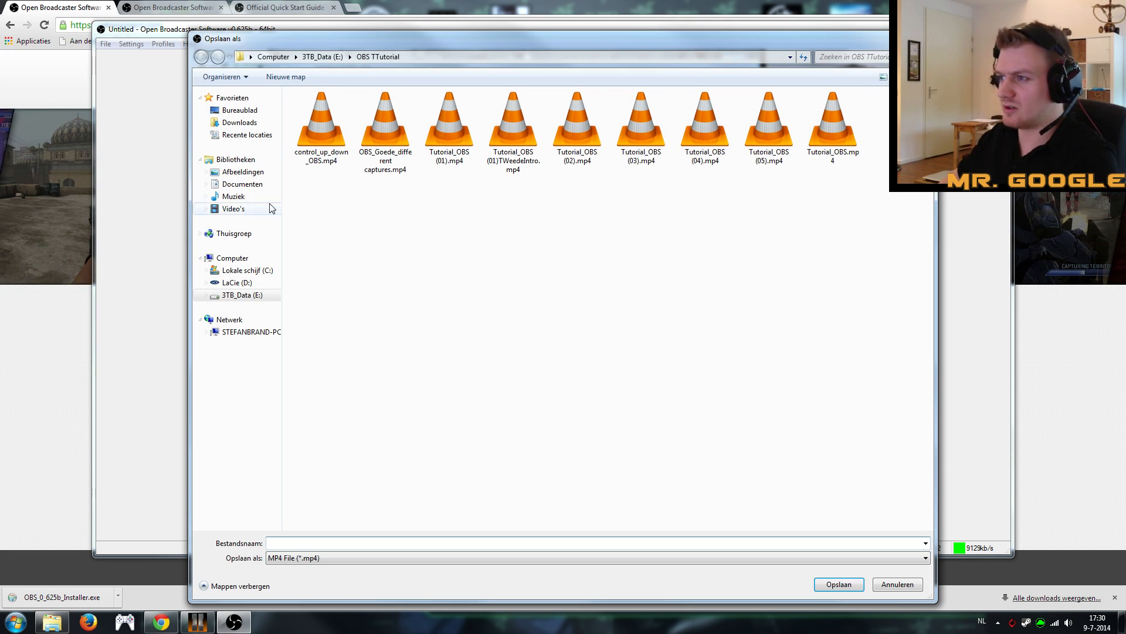
pyautogui.click(242, 283)
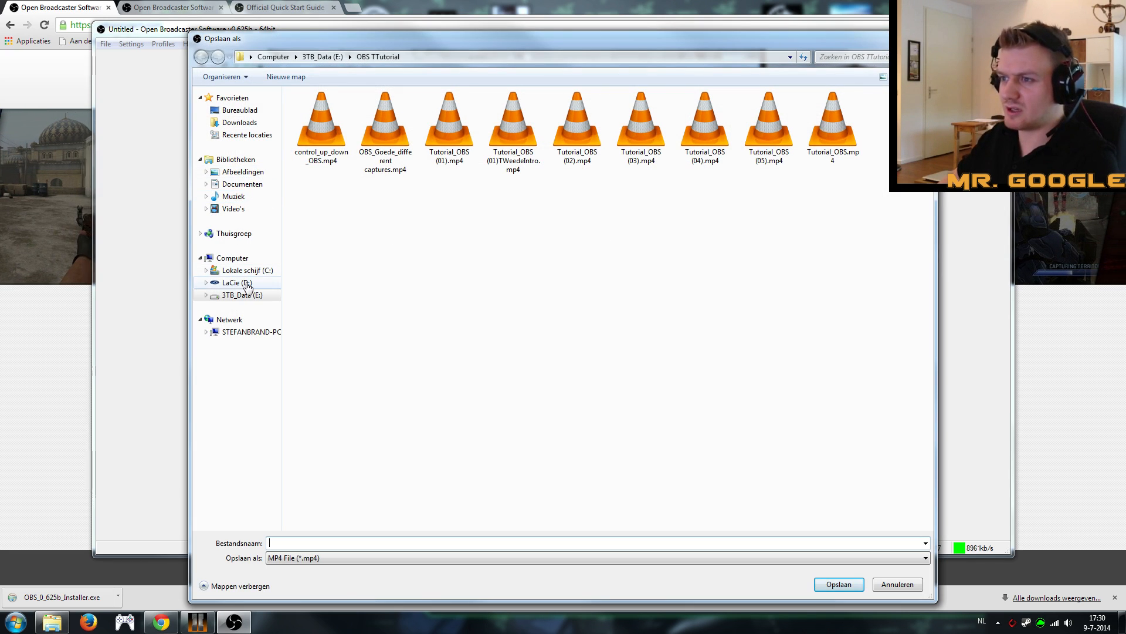
pyautogui.click(237, 258)
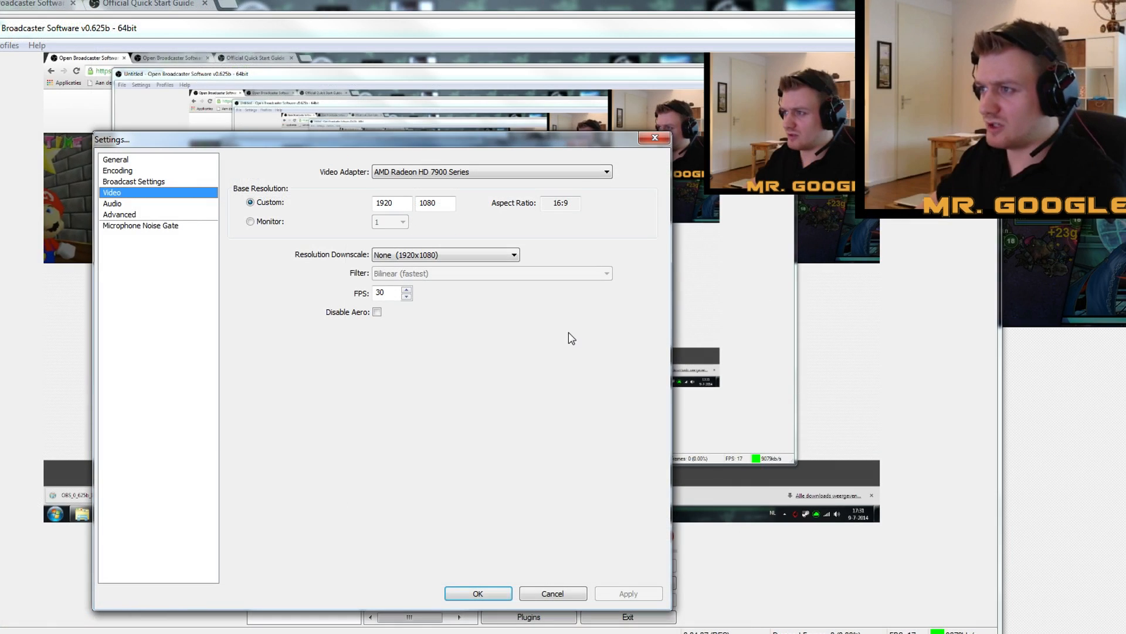
# Step: In the video settings, examine the available video adapters and resolution downscale options, keeping AMD Radeon HD 7900 Series and None (1920x1080)
pyautogui.click(474, 170)
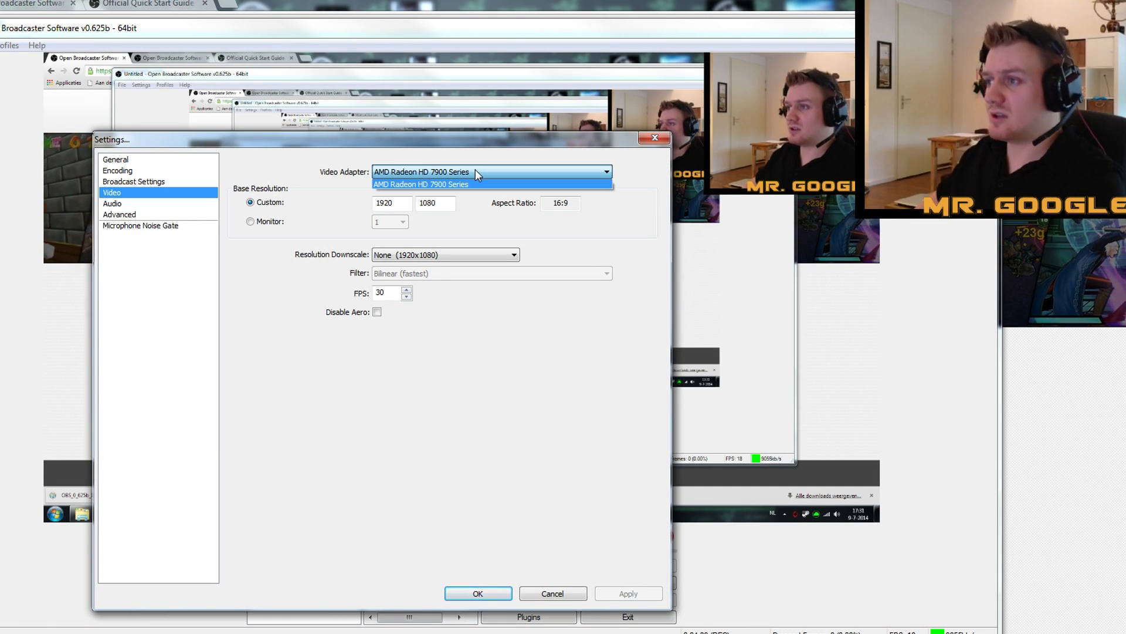
pyautogui.click(477, 172)
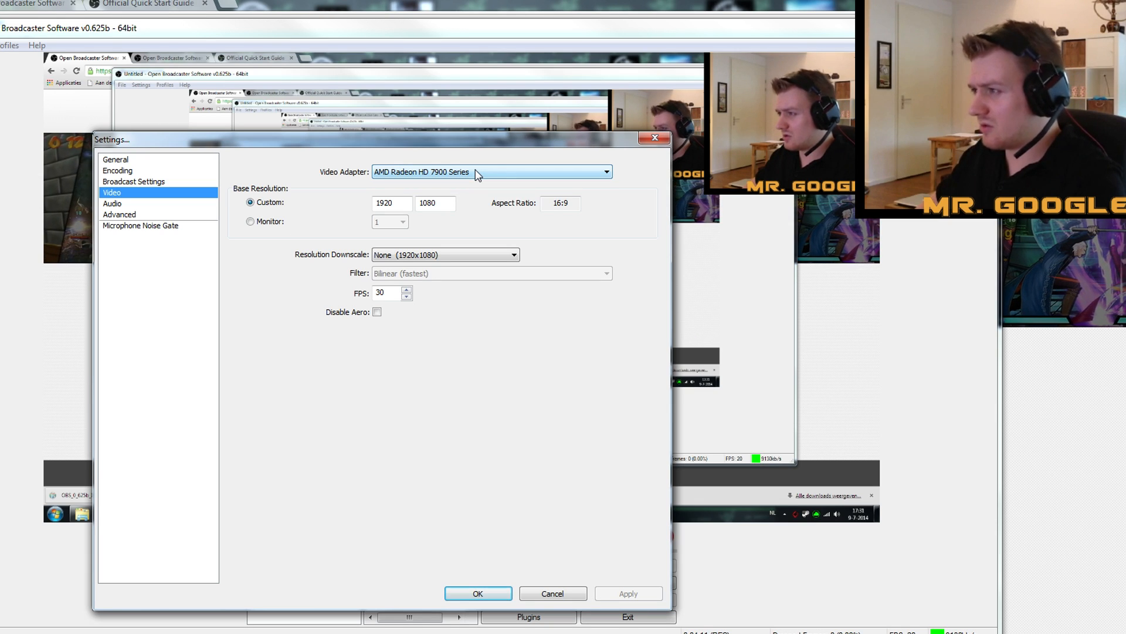
pyautogui.click(476, 171)
pyautogui.click(476, 171)
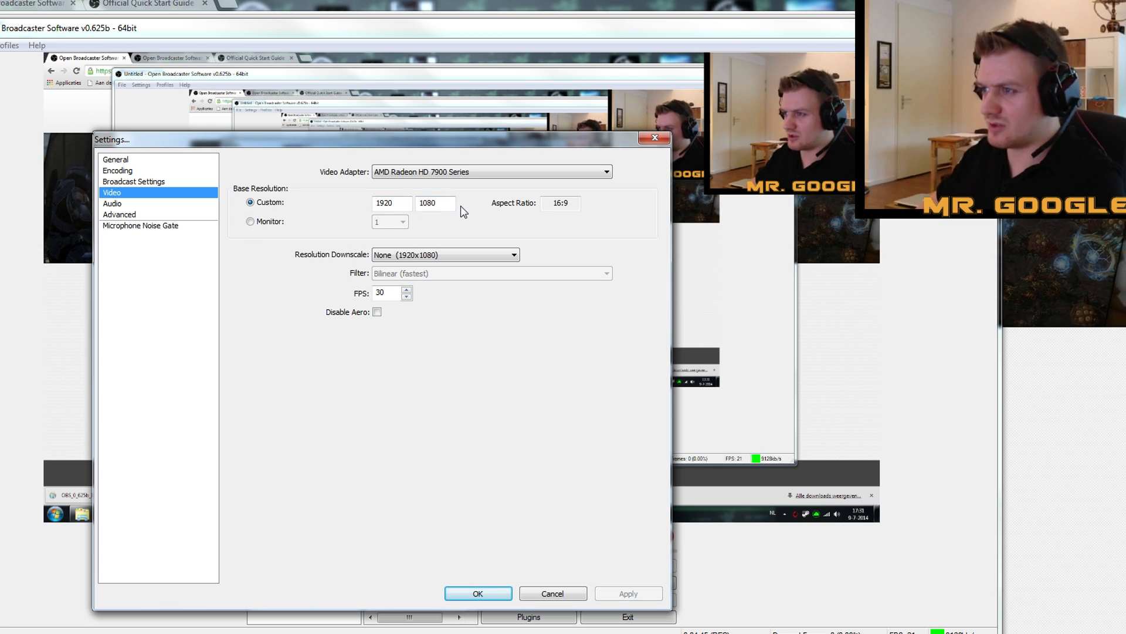
pyautogui.click(480, 254)
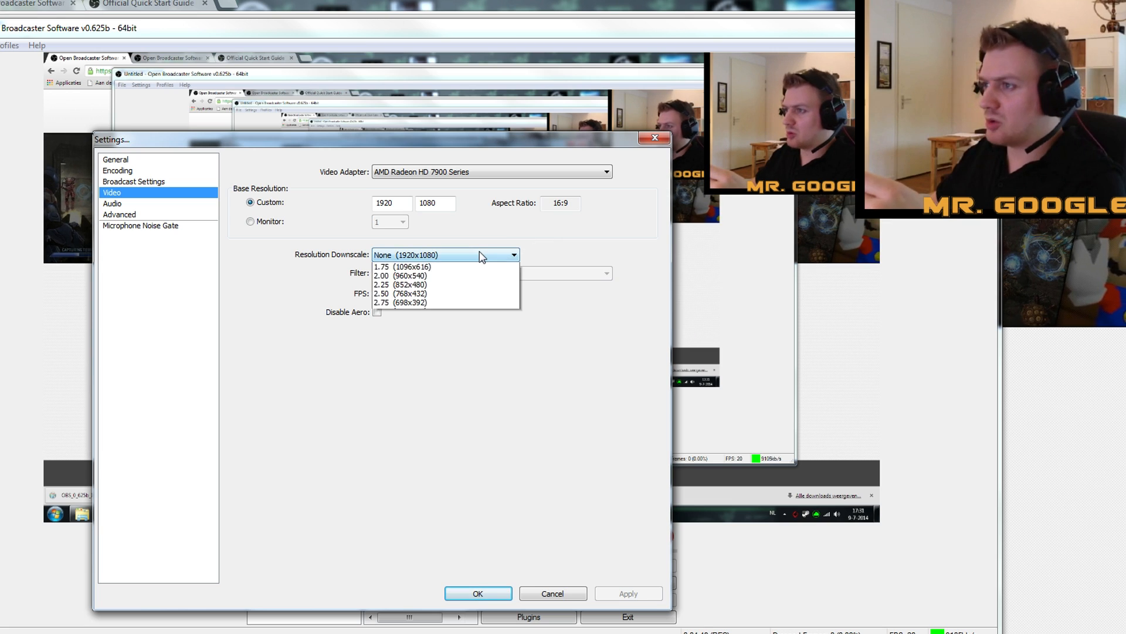
pyautogui.click(479, 252)
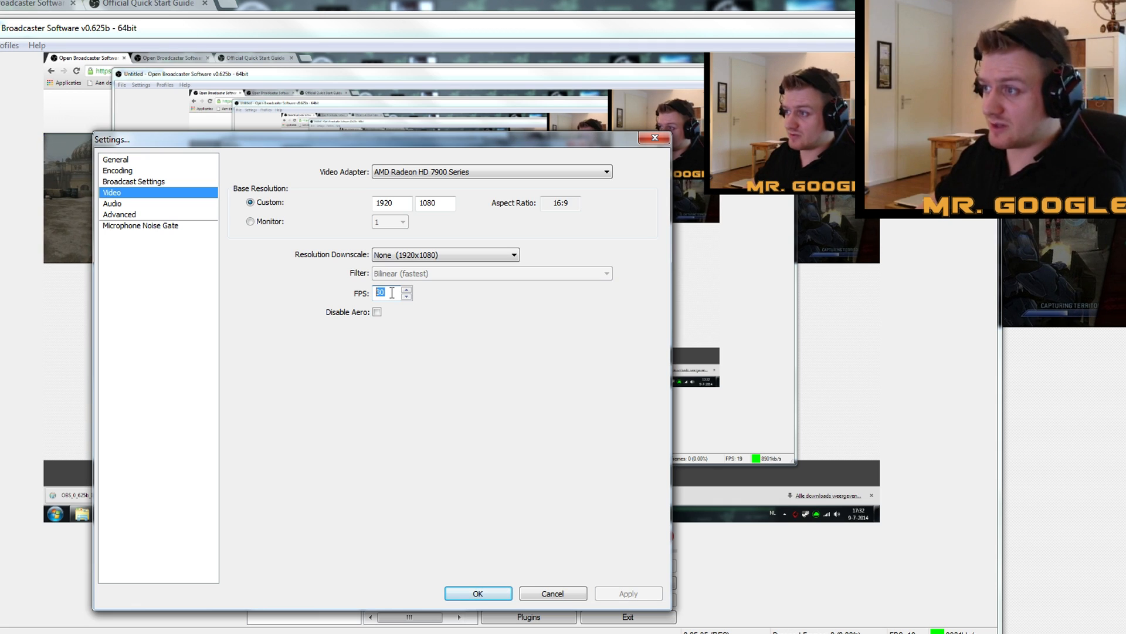
# Step: Review the max bitrate in the encoding settings and return to the video settings
pyautogui.click(135, 181)
pyautogui.click(135, 176)
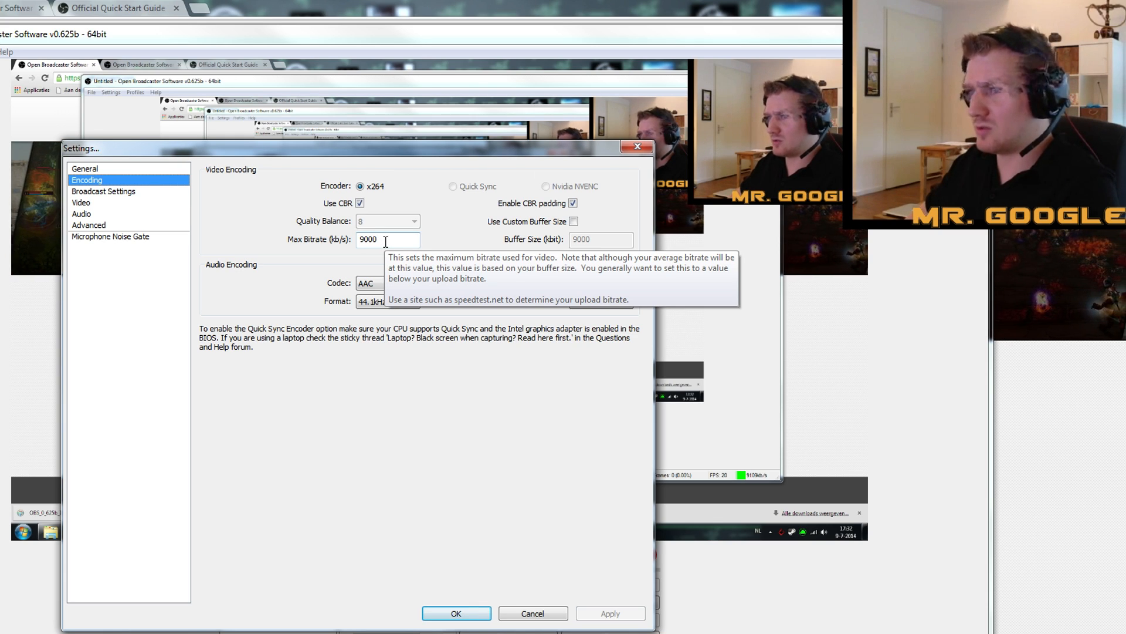
pyautogui.press('Down')
pyautogui.press('Down')
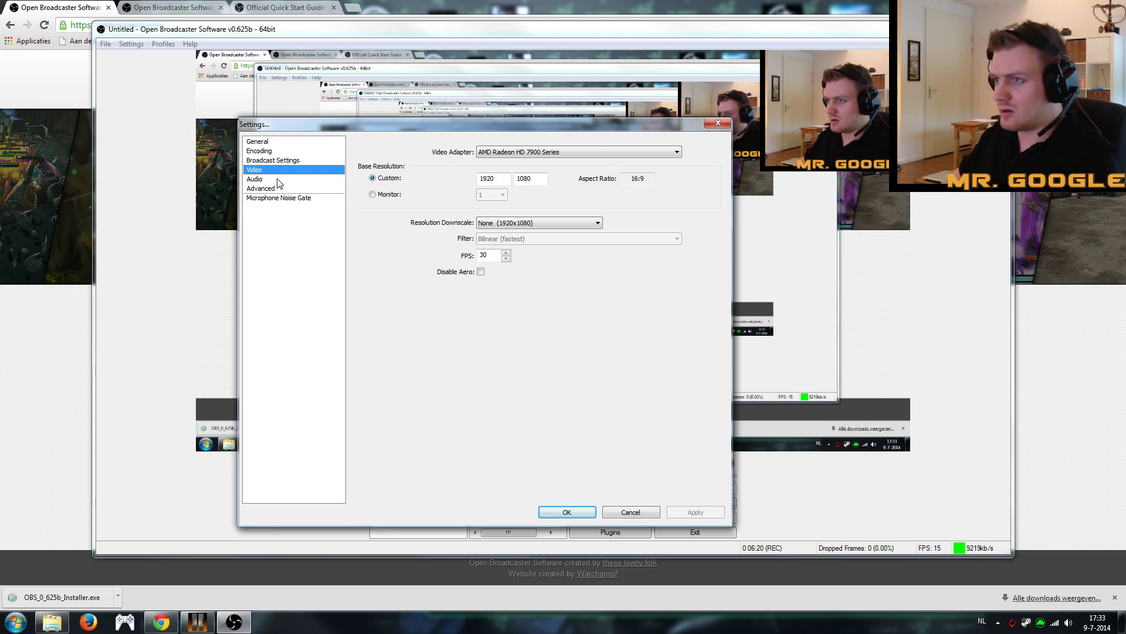
# Step: In the audio settings, examine the available desktop audio and microphone devices, keeping the Plantronics GameCom 780 for both
pyautogui.click(277, 180)
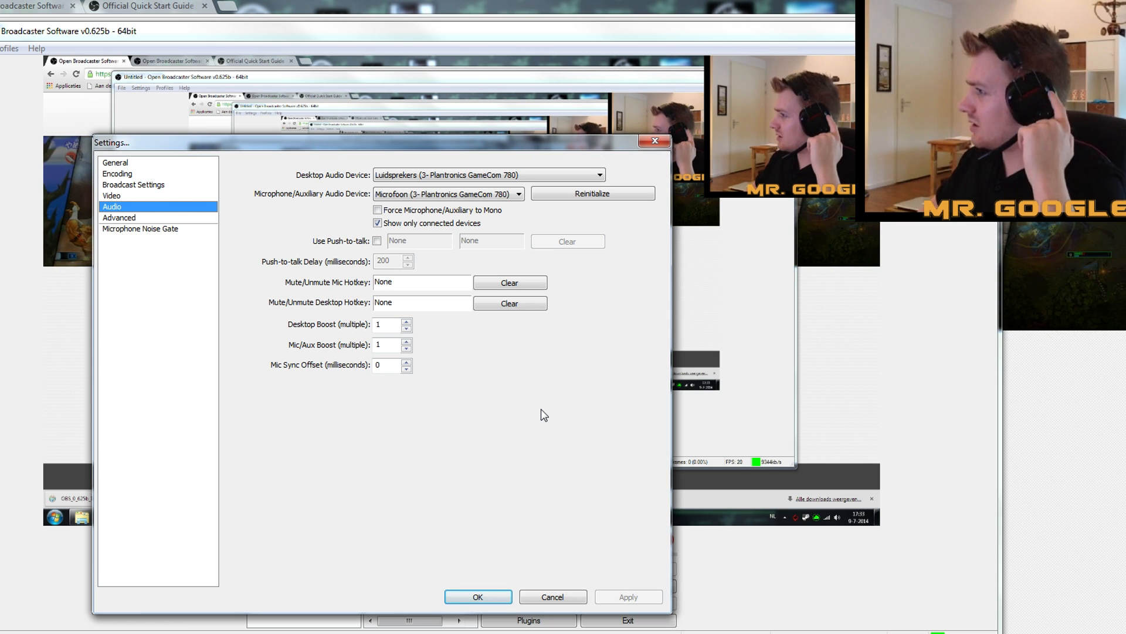
pyautogui.click(426, 175)
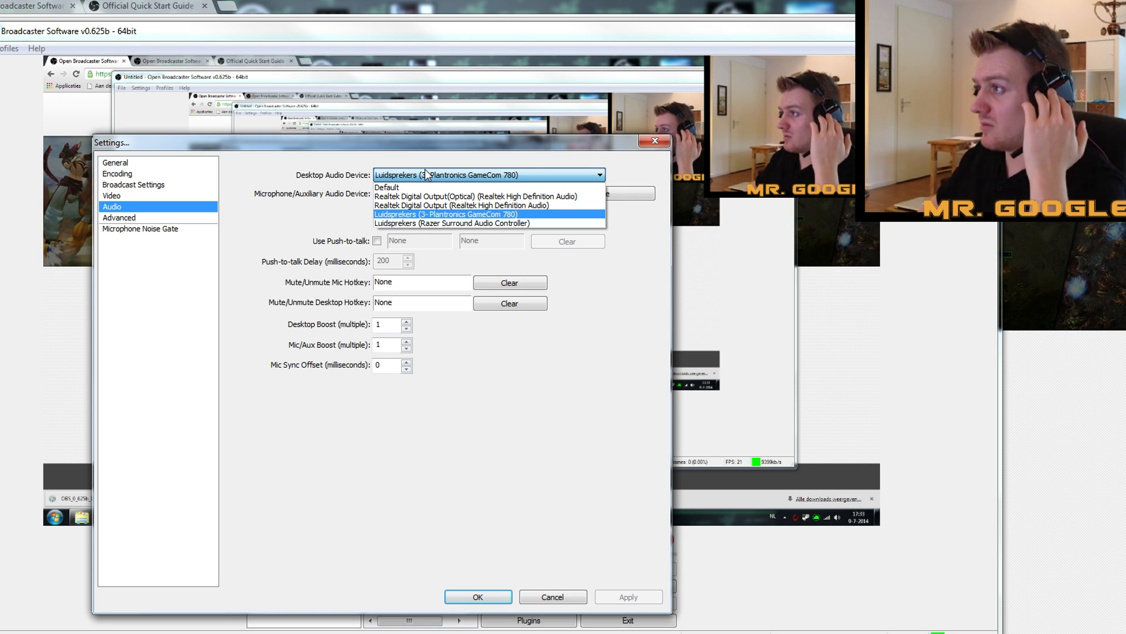
pyautogui.click(425, 169)
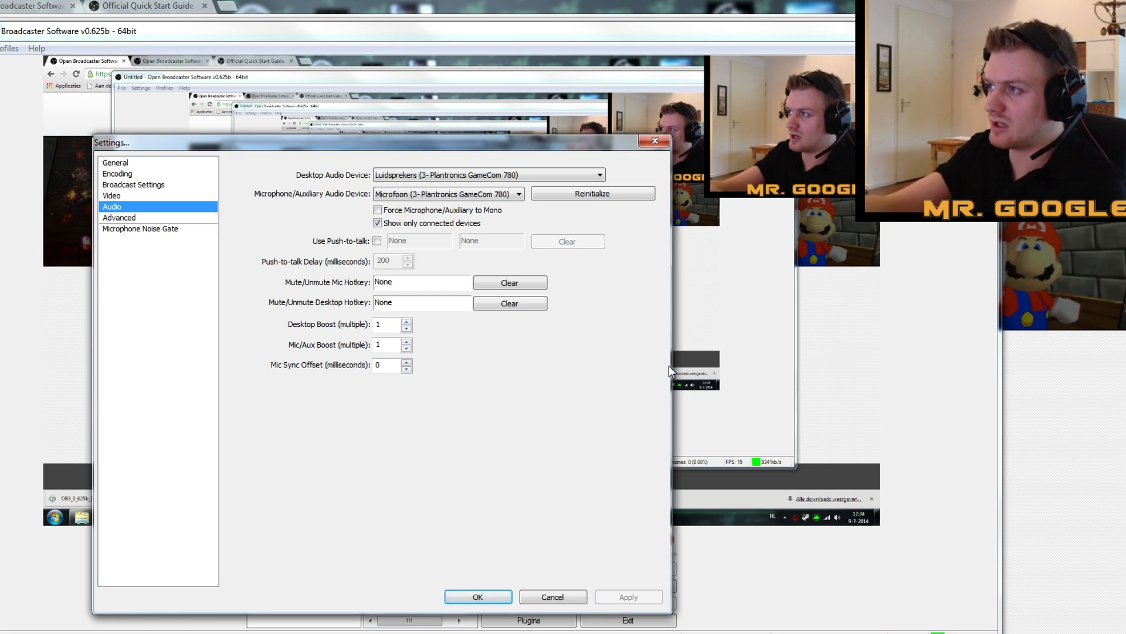
pyautogui.click(456, 194)
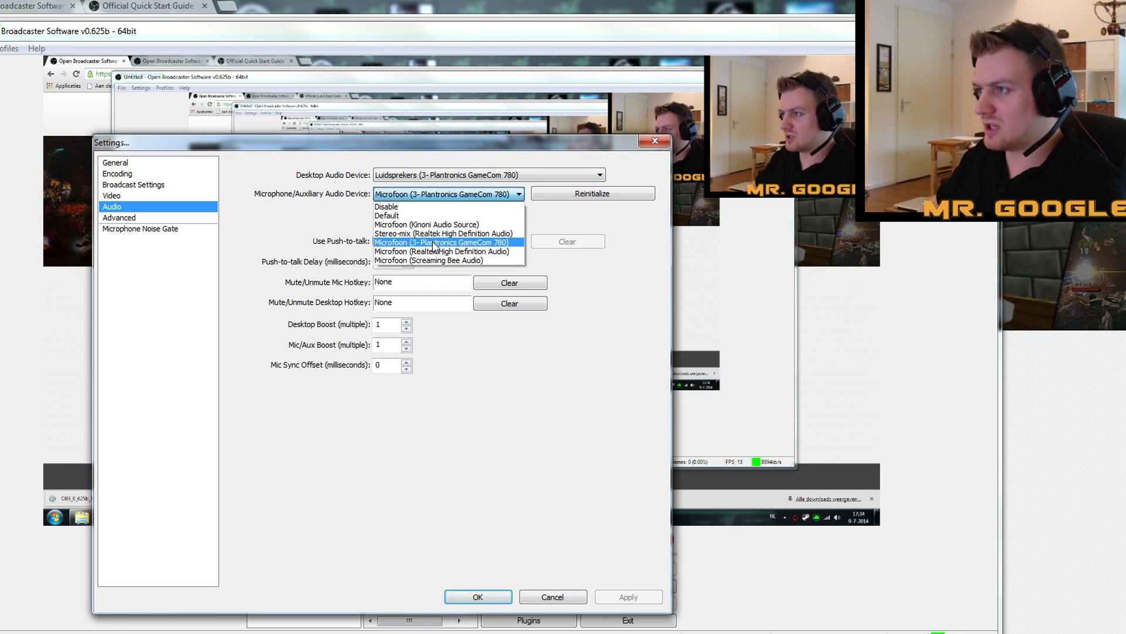
pyautogui.click(469, 197)
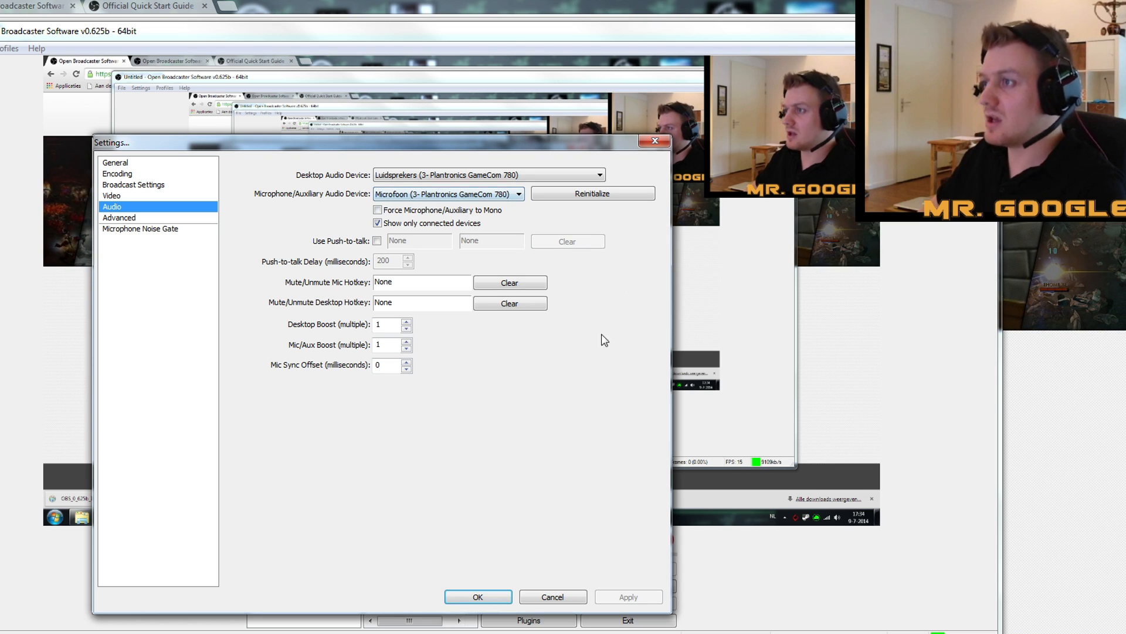
pyautogui.click(494, 194)
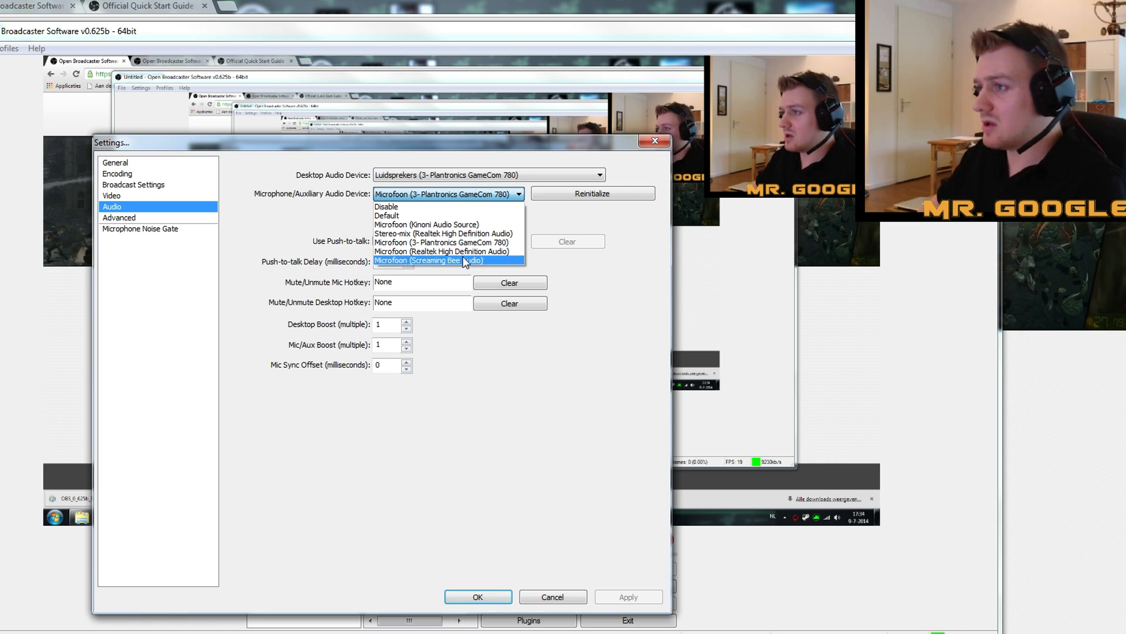
pyautogui.click(470, 194)
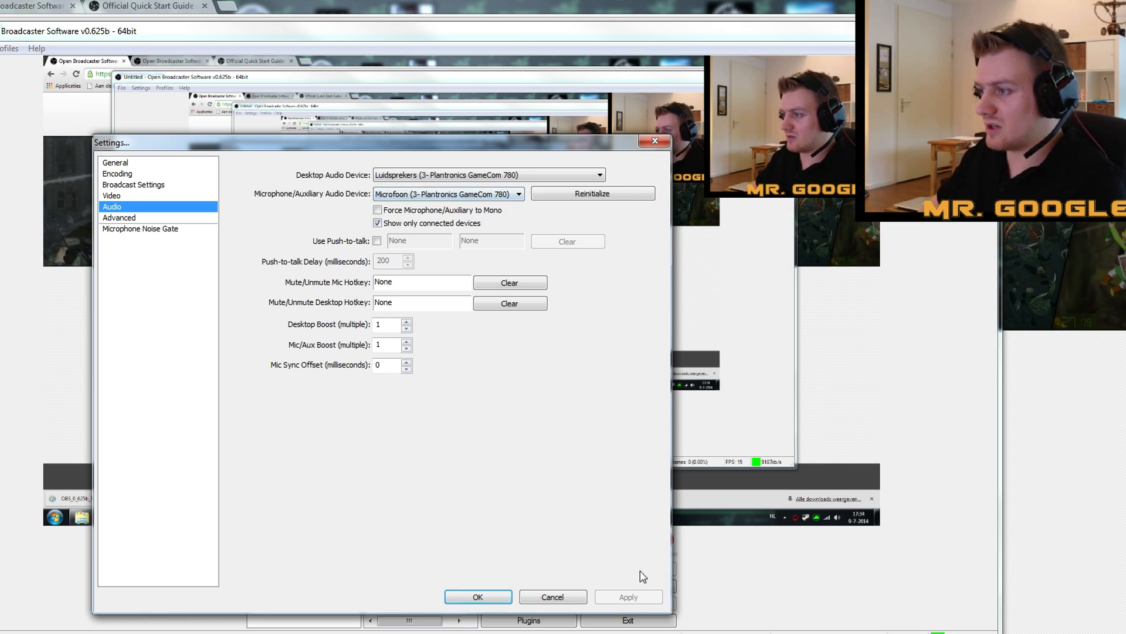